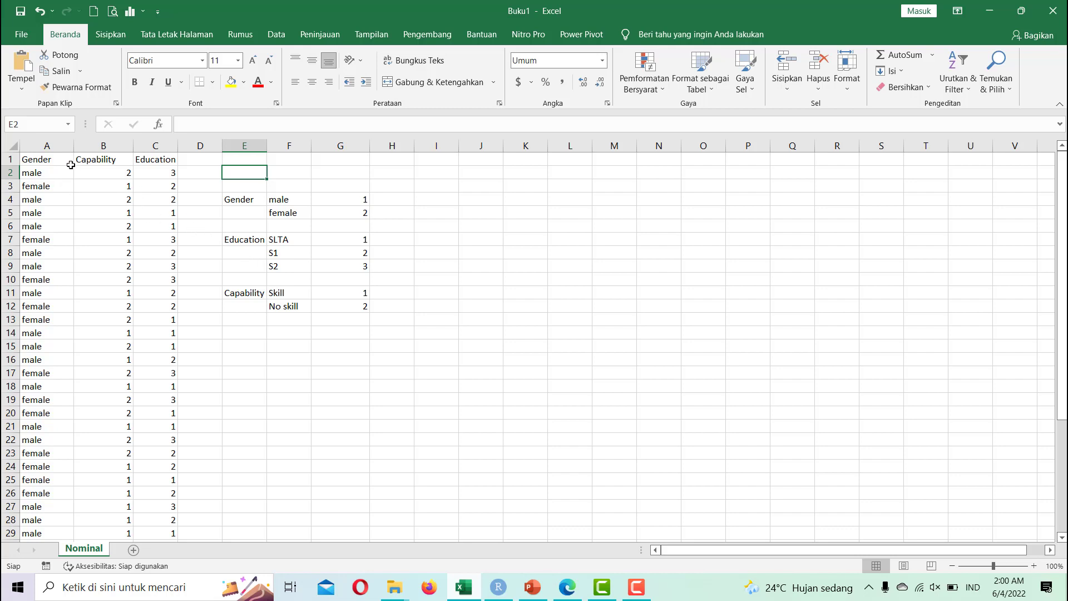
Copy the Gender, Capability and Education data with their headers, range A1:C41, from the Nominal sheet.
left_click_drag(51, 159, 169, 489)
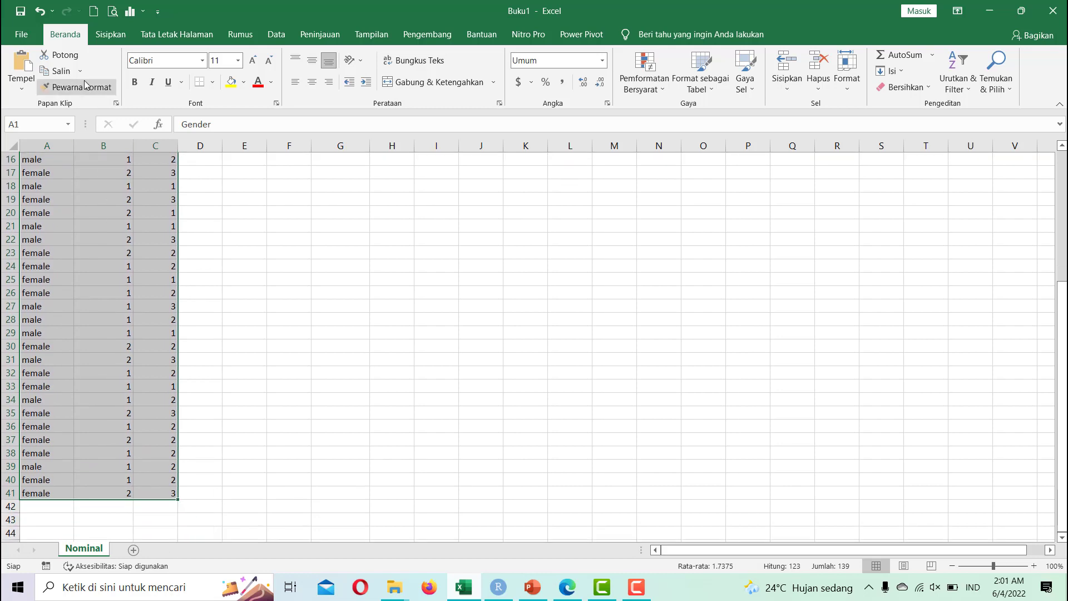
left_click(67, 75)
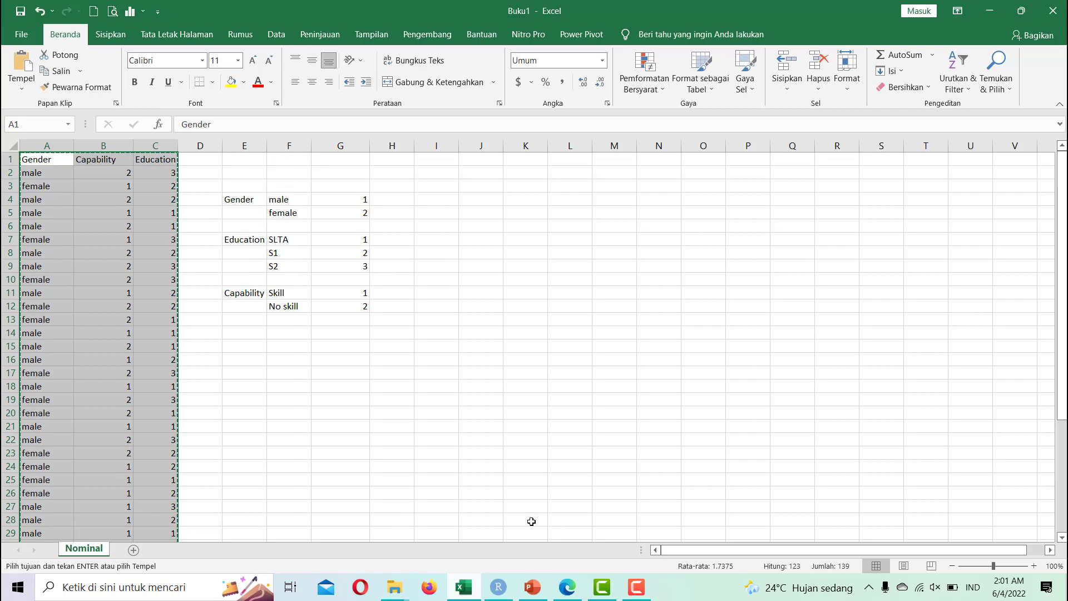
Launch IBM SPSS Statistics and dismiss its welcome dialog to reach the empty dataset.
left_click(116, 587)
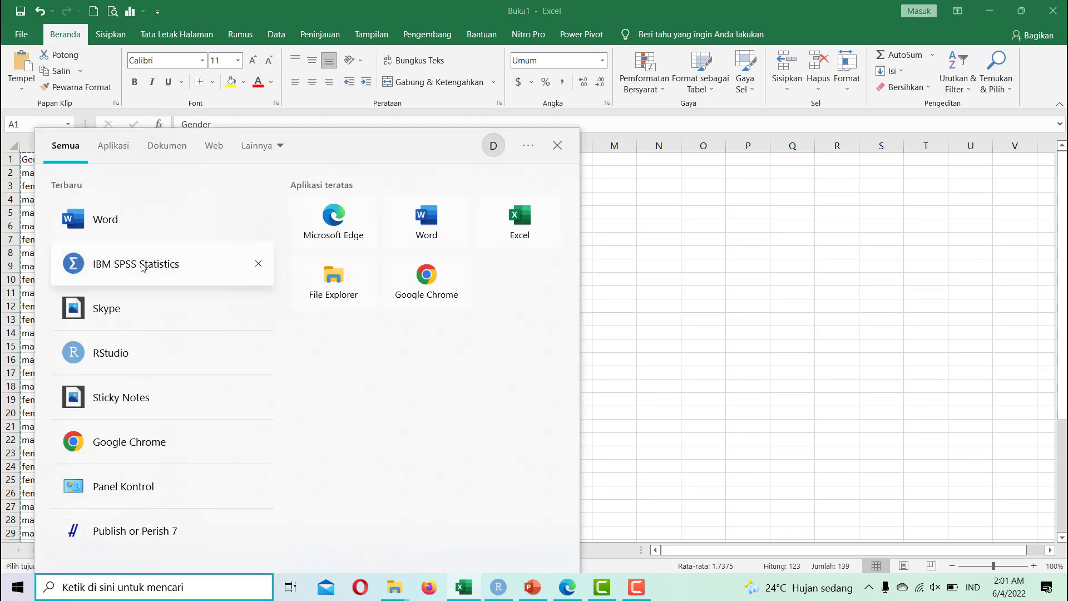
left_click(152, 266)
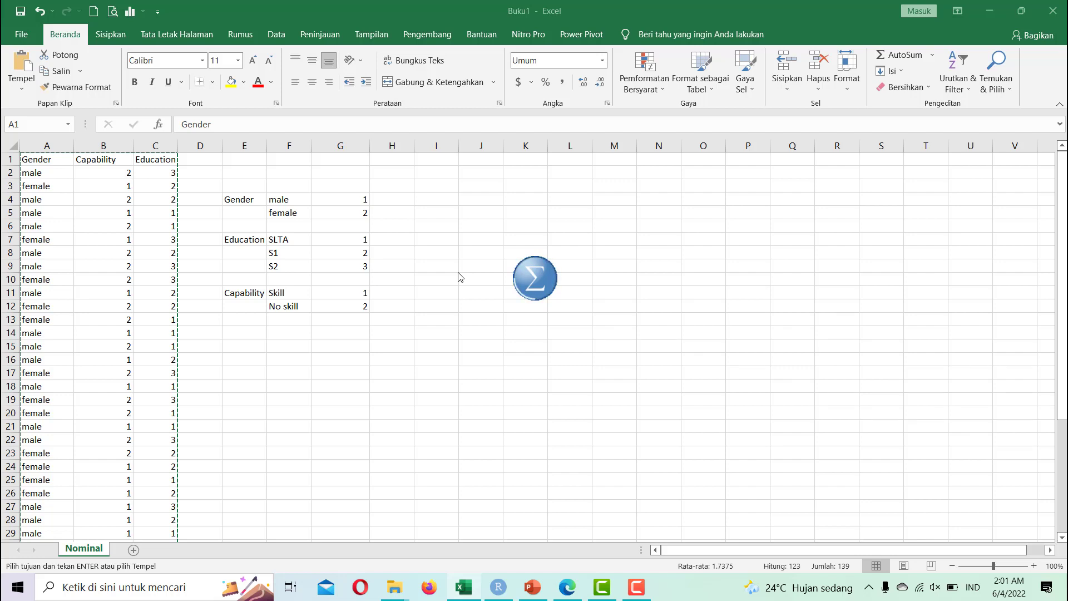
left_click(691, 278)
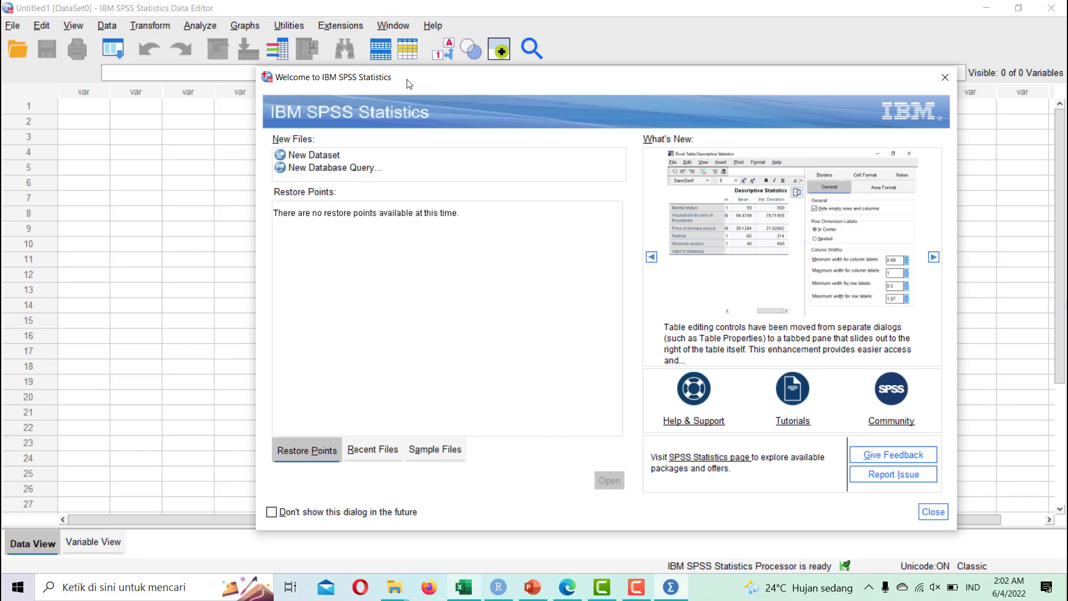
left_click(952, 80)
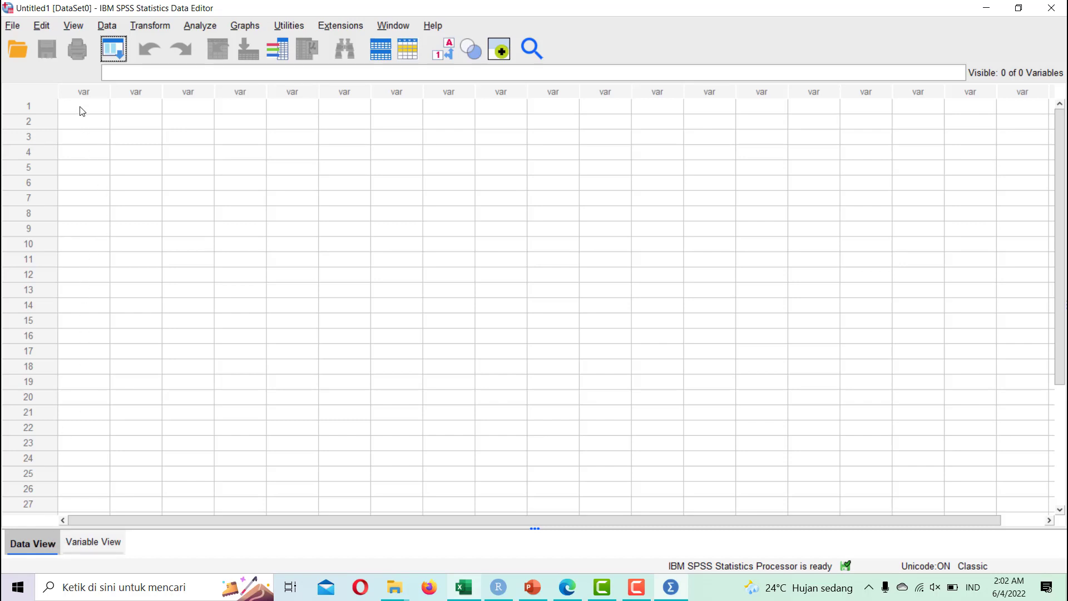
Try to paste the copied data into the first cell of the empty dataset.
left_click(66, 105)
left_click(102, 141)
right_click(92, 109)
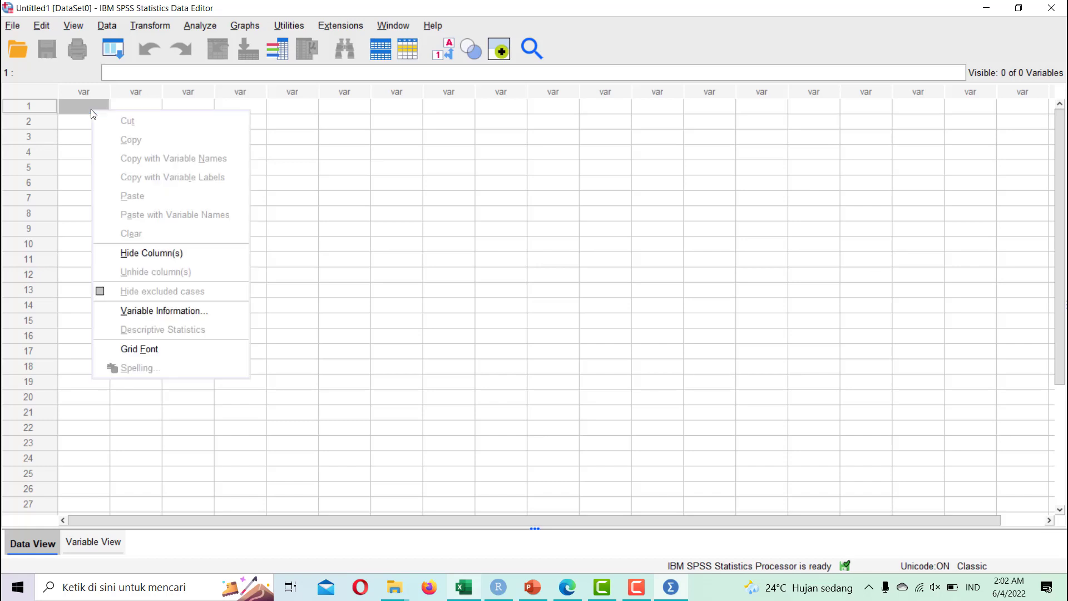
left_click(75, 106)
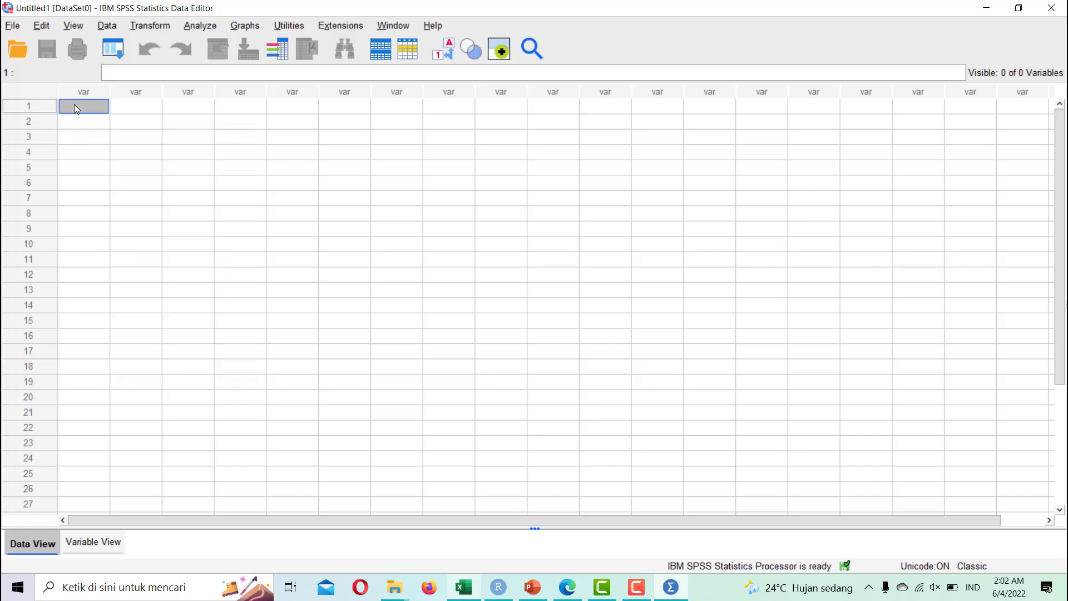
right_click(74, 108)
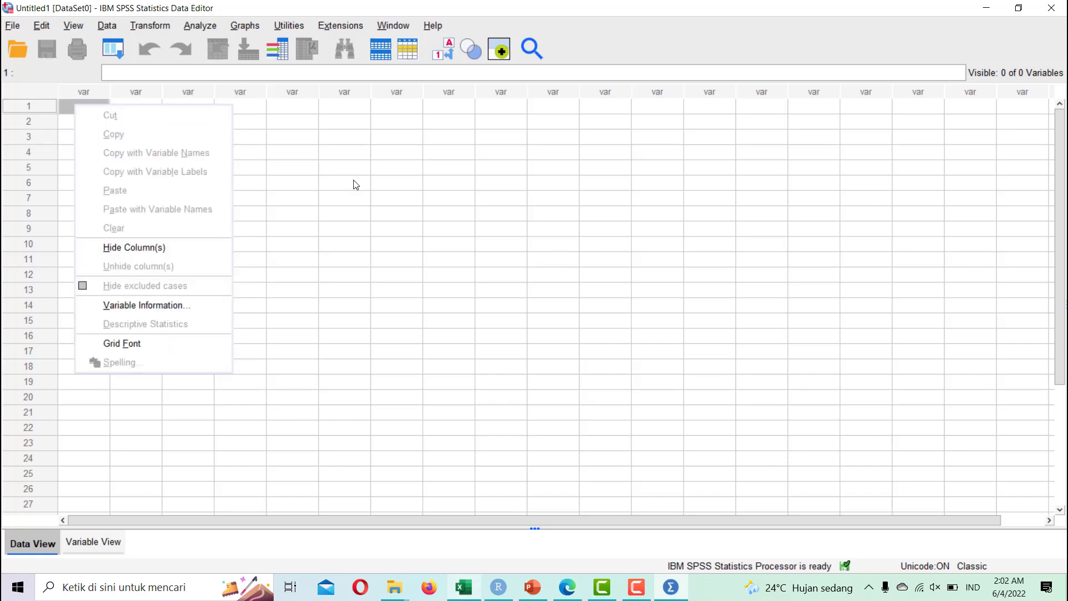
left_click(355, 185)
left_click(74, 95)
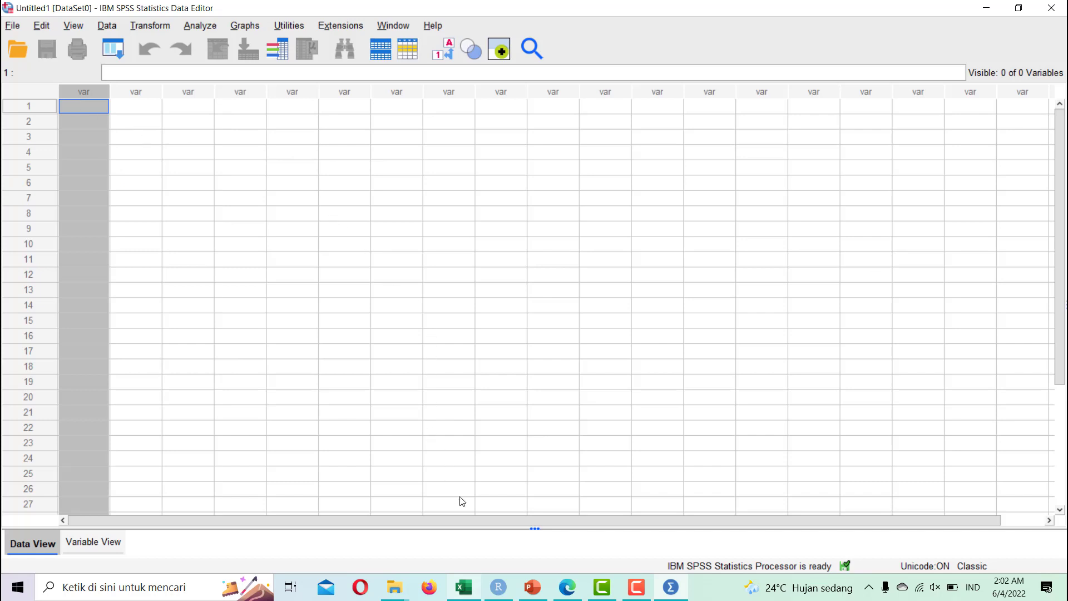
Switch back to Excel and copy the Gender, Capability and Education data with their headers, range A1:C41.
left_click(464, 586)
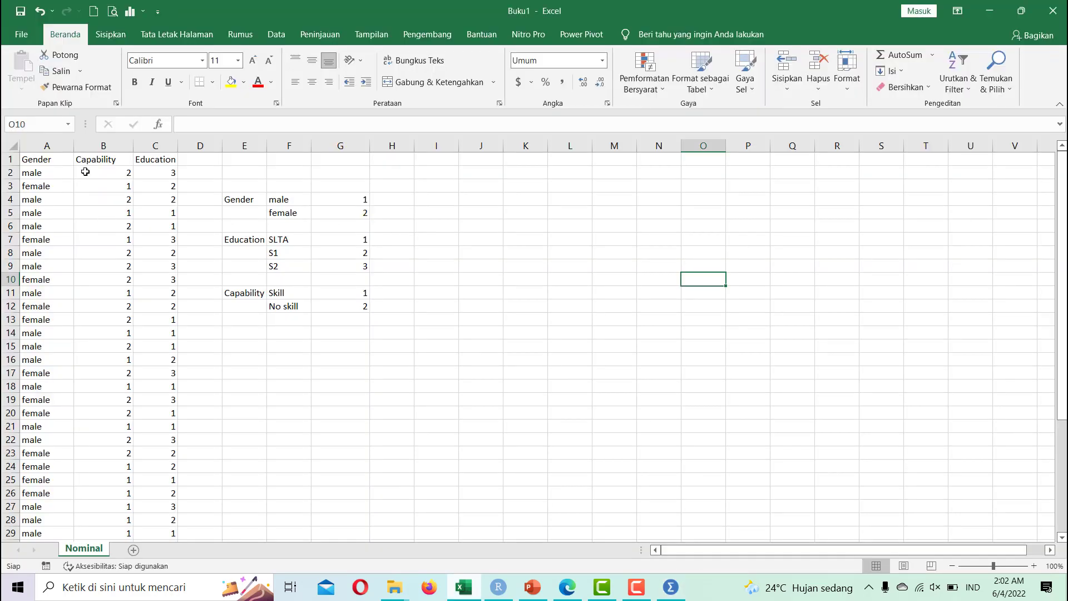
left_click(46, 160)
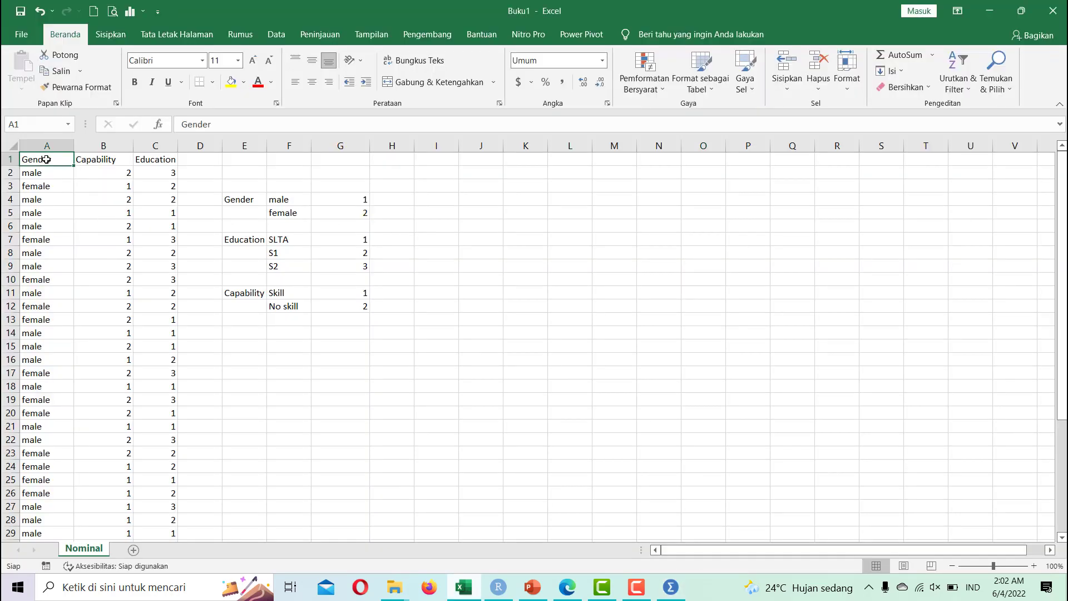
left_click_drag(46, 159, 150, 506)
left_click(60, 71)
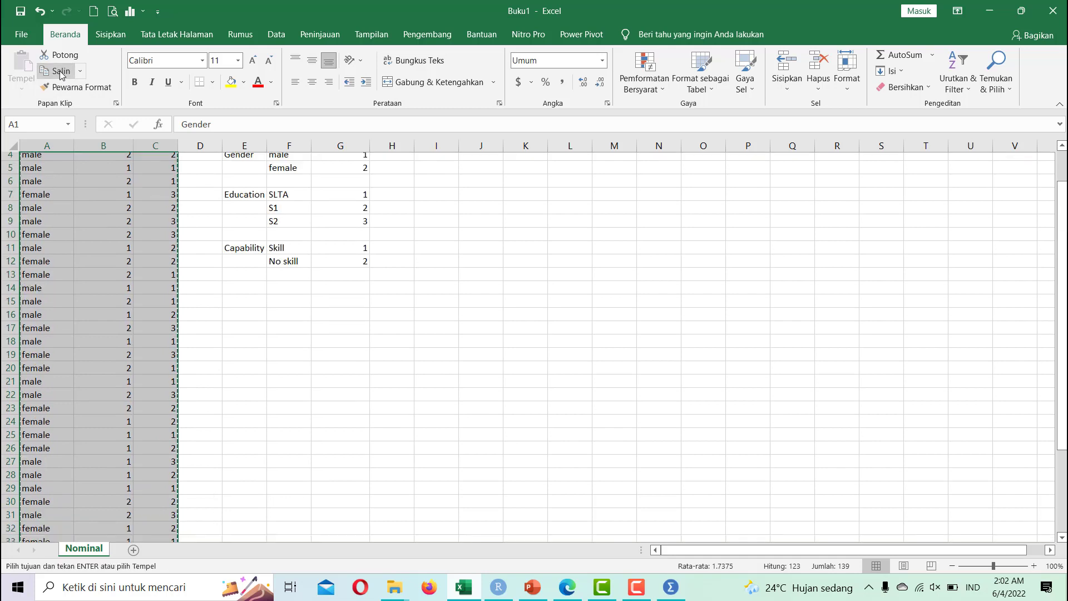
scroll(515, 462, "up", 1)
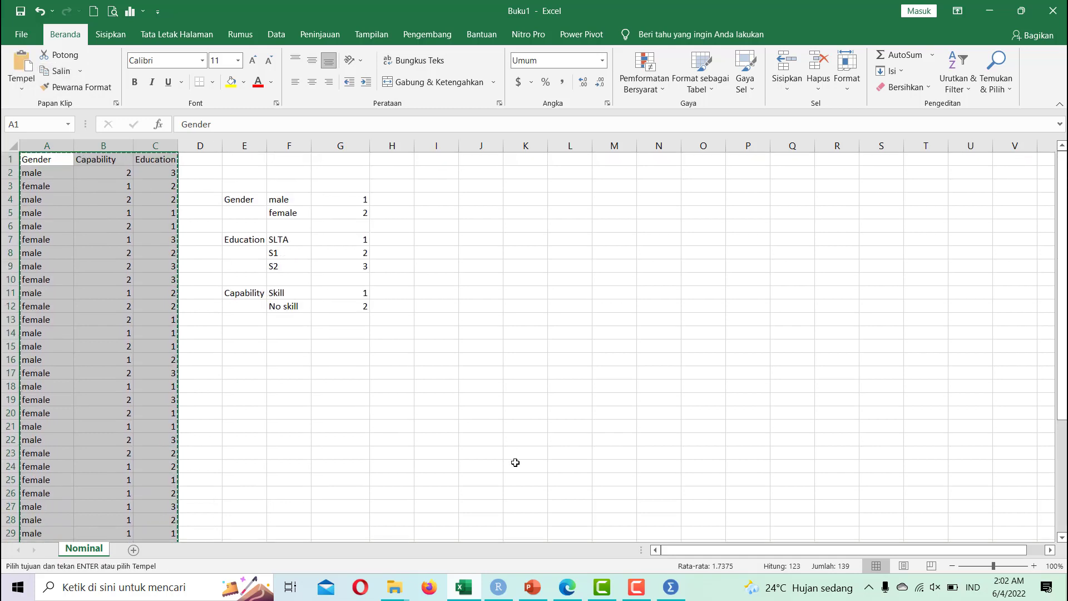
Switch to SPSS Statistics and paste the copied data with variable names, starting at the first cell.
left_click(669, 586)
left_click(82, 106)
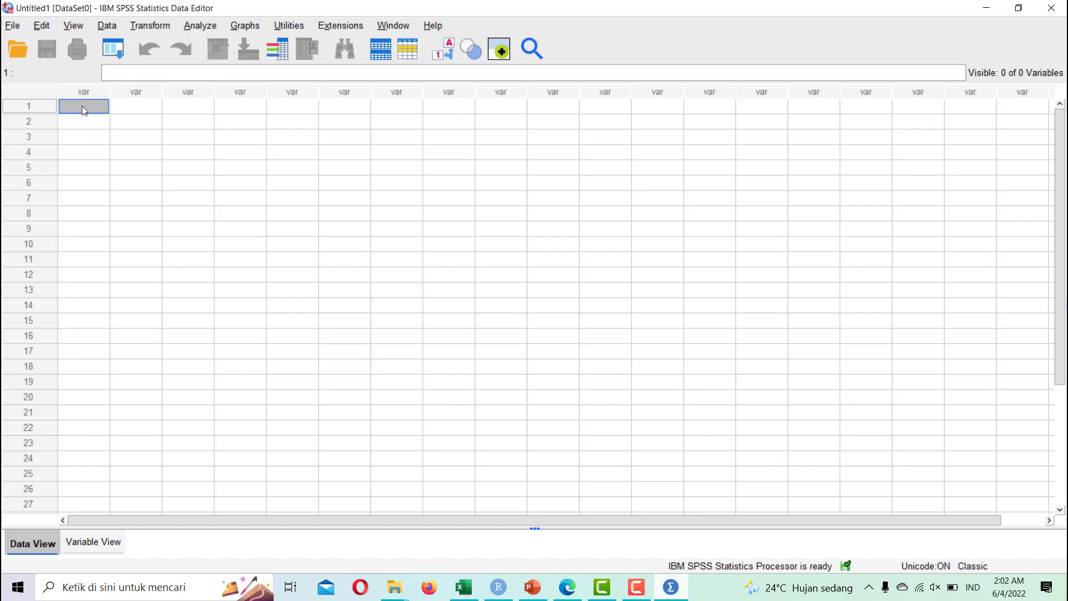
right_click(82, 106)
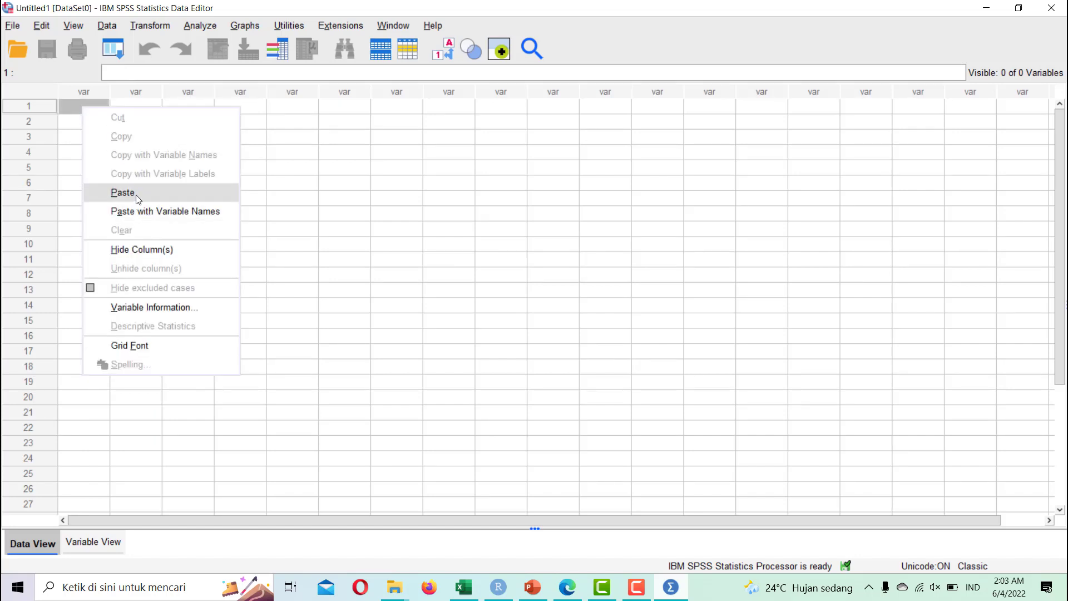
left_click(164, 216)
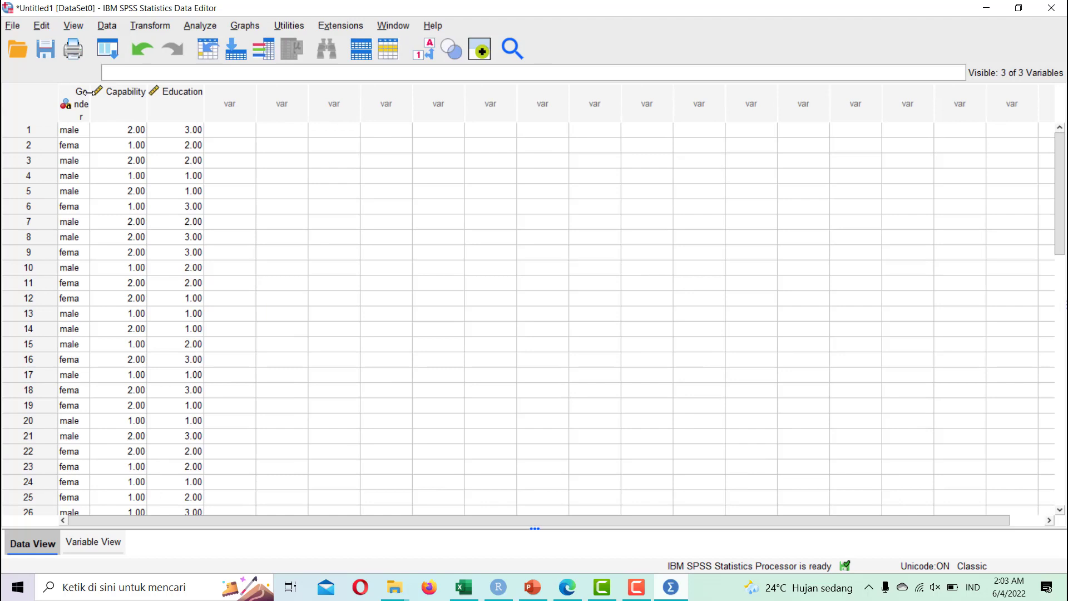
Widen the Gender column in the data grid so that its header fits on one line.
left_click_drag(88, 93, 108, 92)
left_click(128, 93)
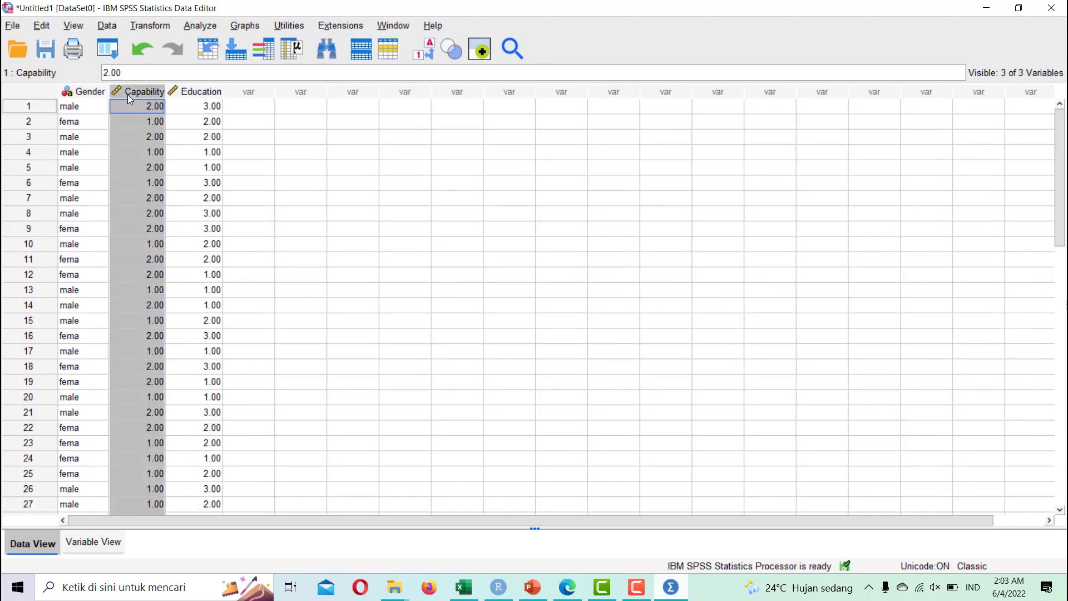
left_click(92, 122)
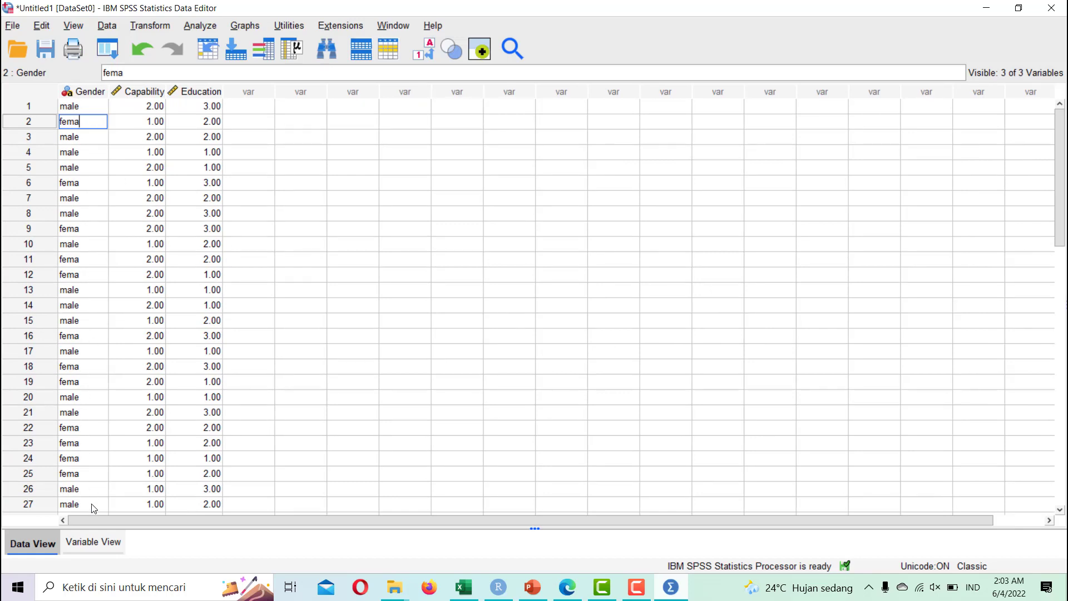
Set the Gender variable's width to 7 in the variable definitions and check the resulting data rows.
left_click(106, 543)
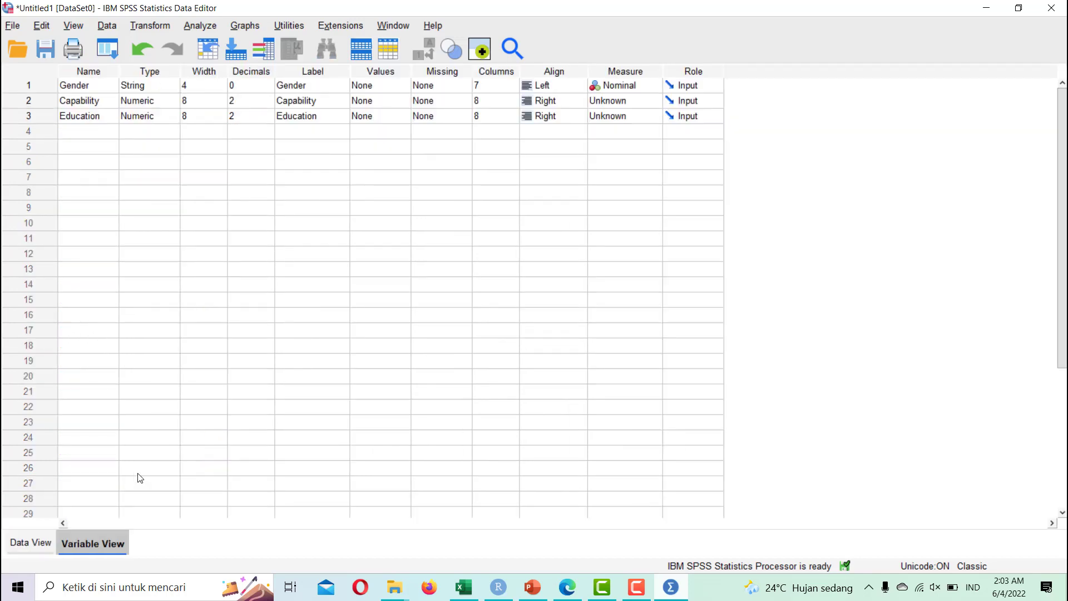
left_click(221, 83)
left_click(221, 83)
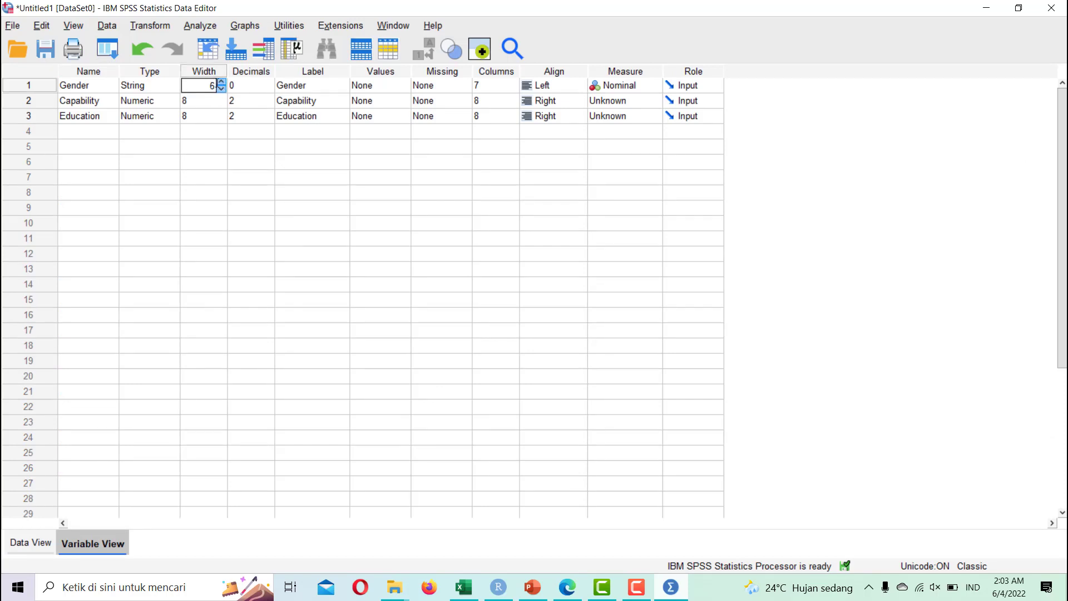
left_click(222, 83)
left_click(31, 543)
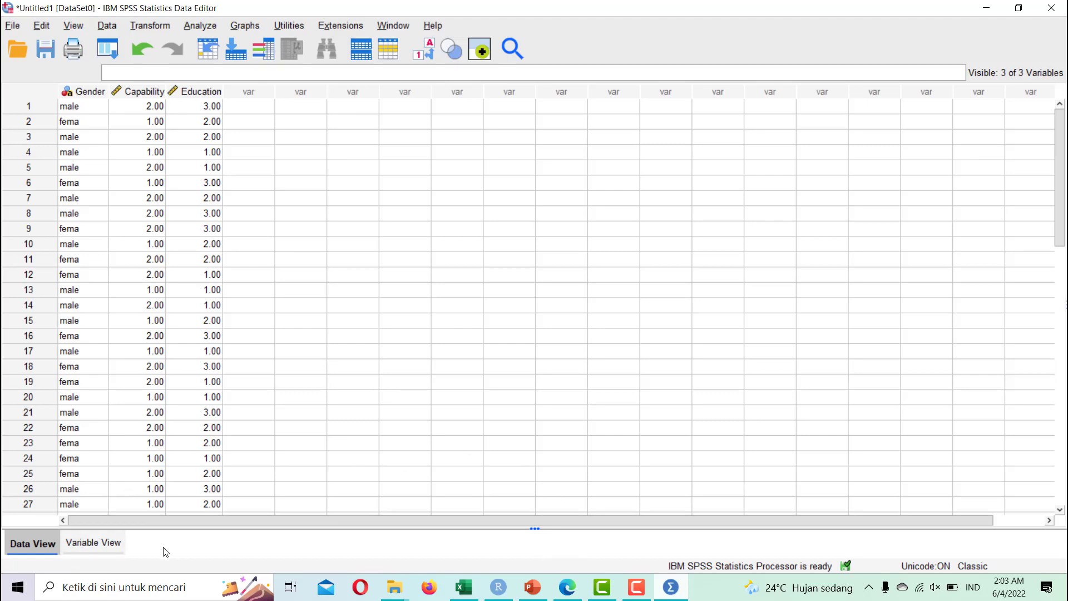
left_click(105, 541)
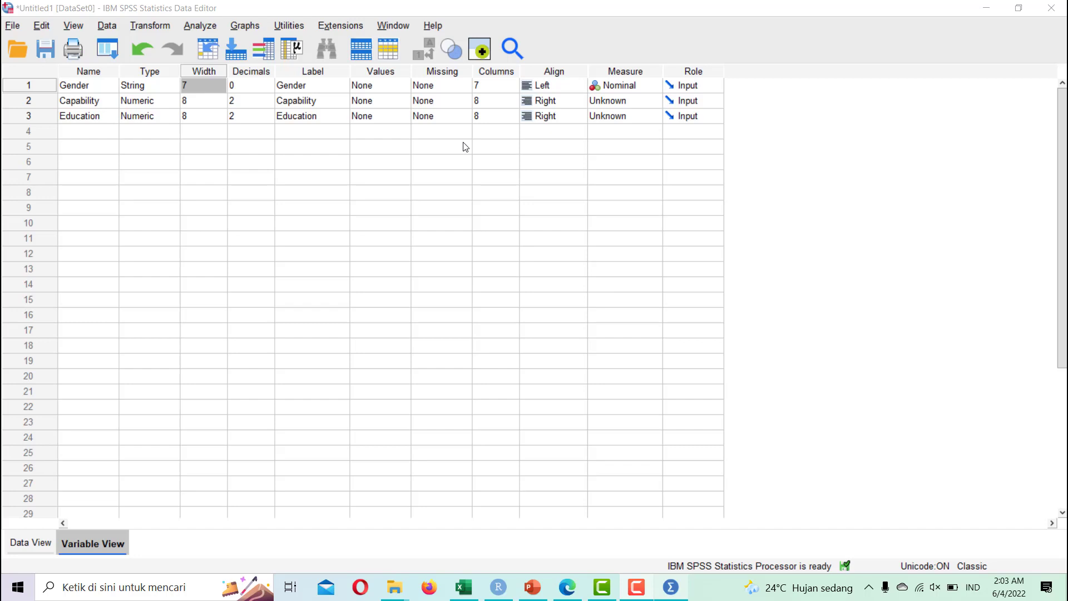
Define value labels for the Capability variable: 1 as "Skill" and 2 as "No Skill".
left_click(398, 101)
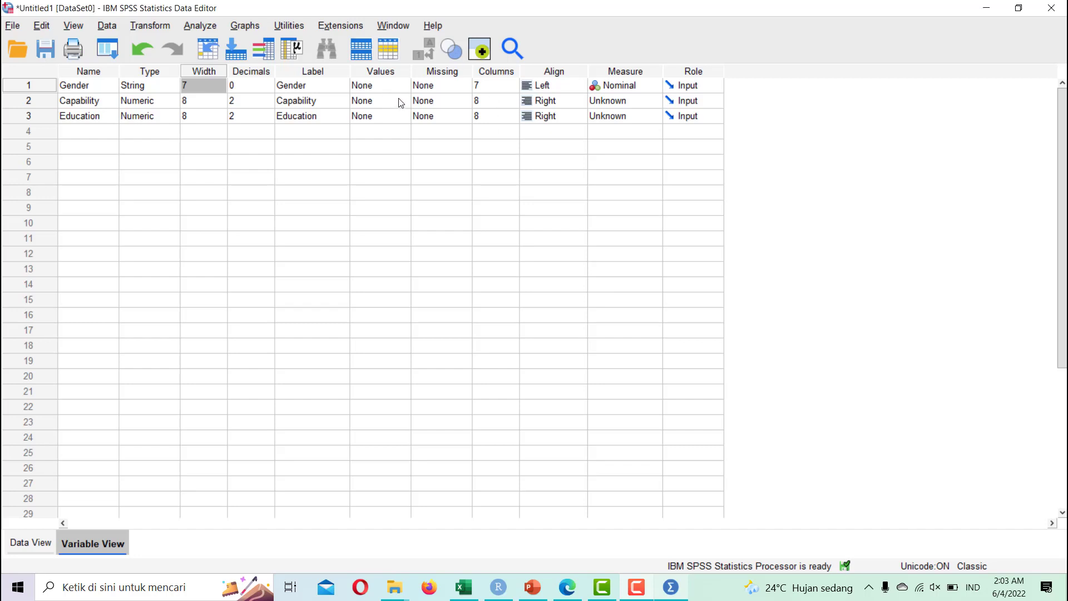
left_click(404, 102)
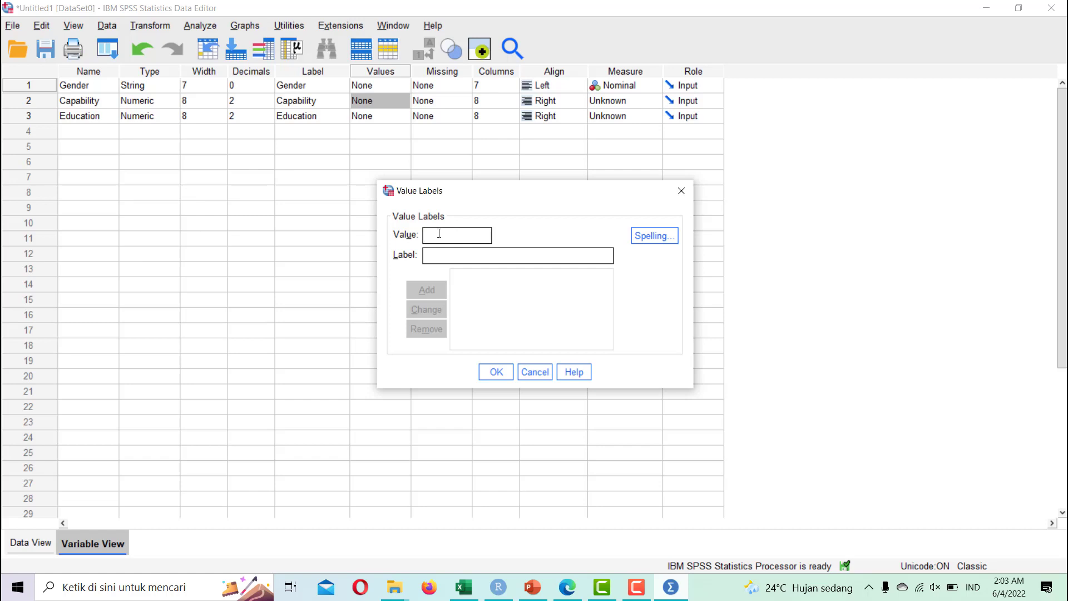
type("1")
type("Skill")
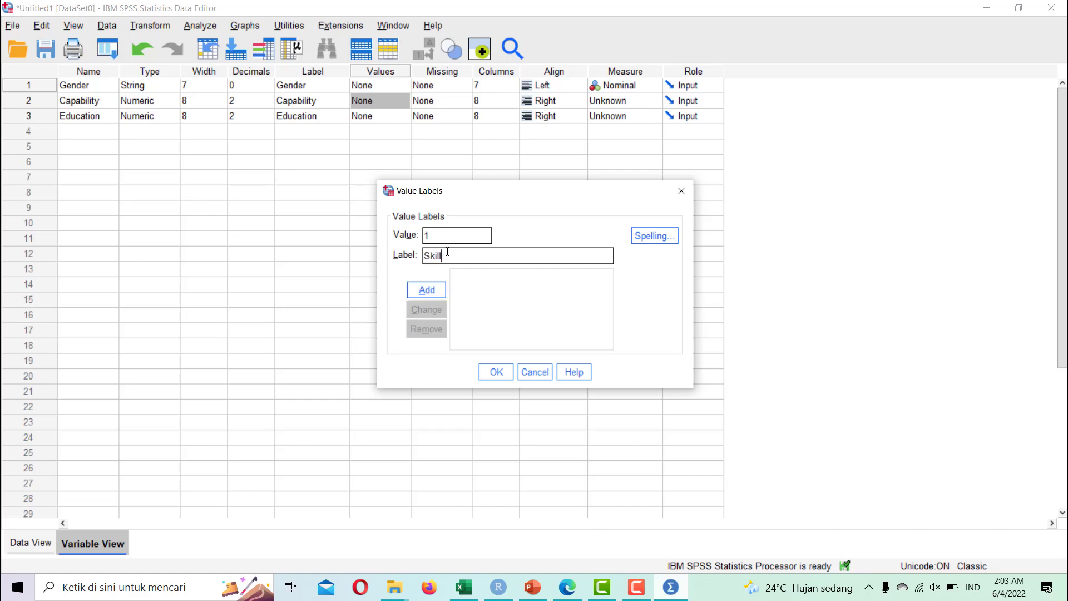
left_click(443, 296)
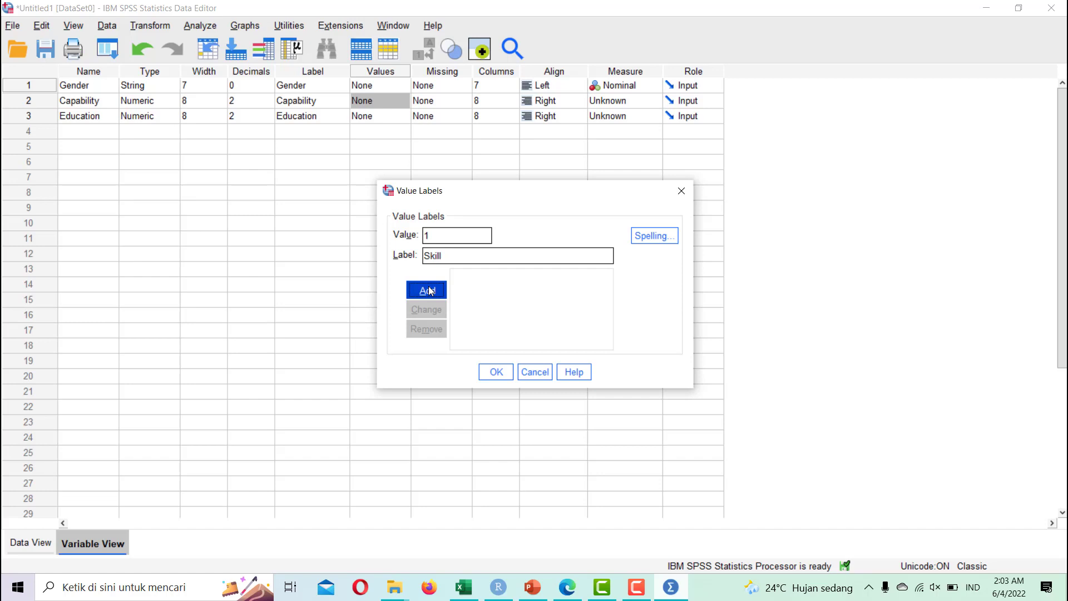
type("2")
left_click(461, 254)
type("N")
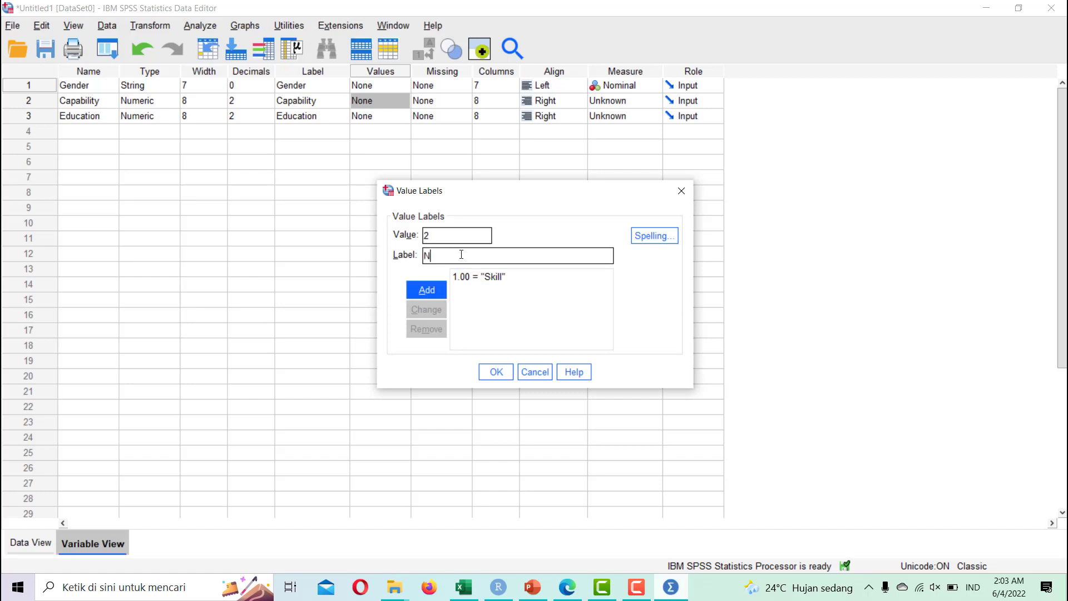
type("o Skill")
left_click(427, 291)
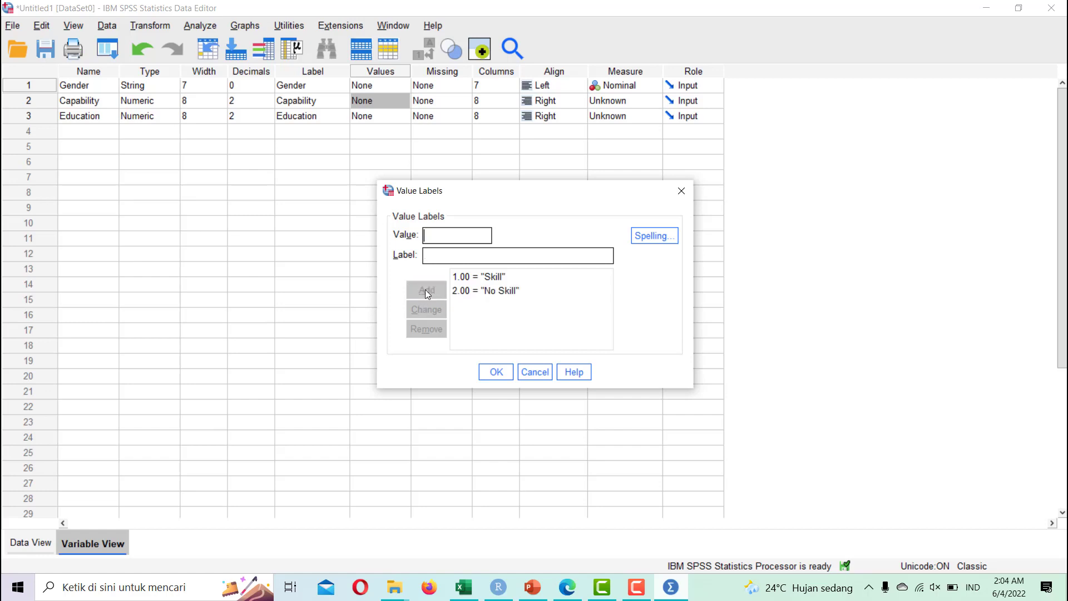
Try to add the label "SLTA" for value 1 among Capability's value labels.
left_click(446, 236)
type("1")
left_click(449, 261)
type("SLTA")
left_click(426, 290)
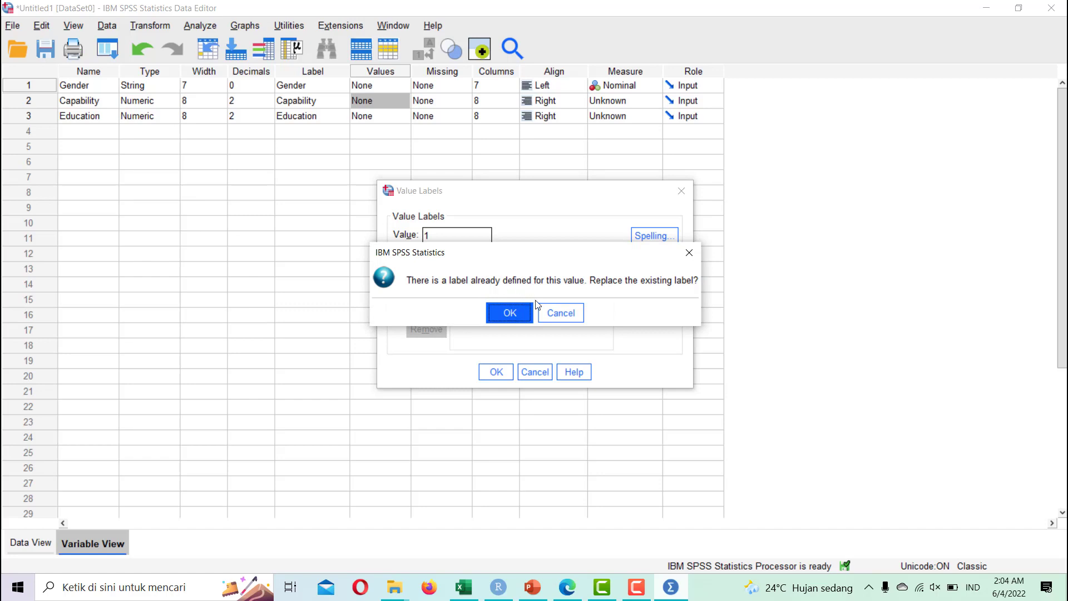
left_click(688, 253)
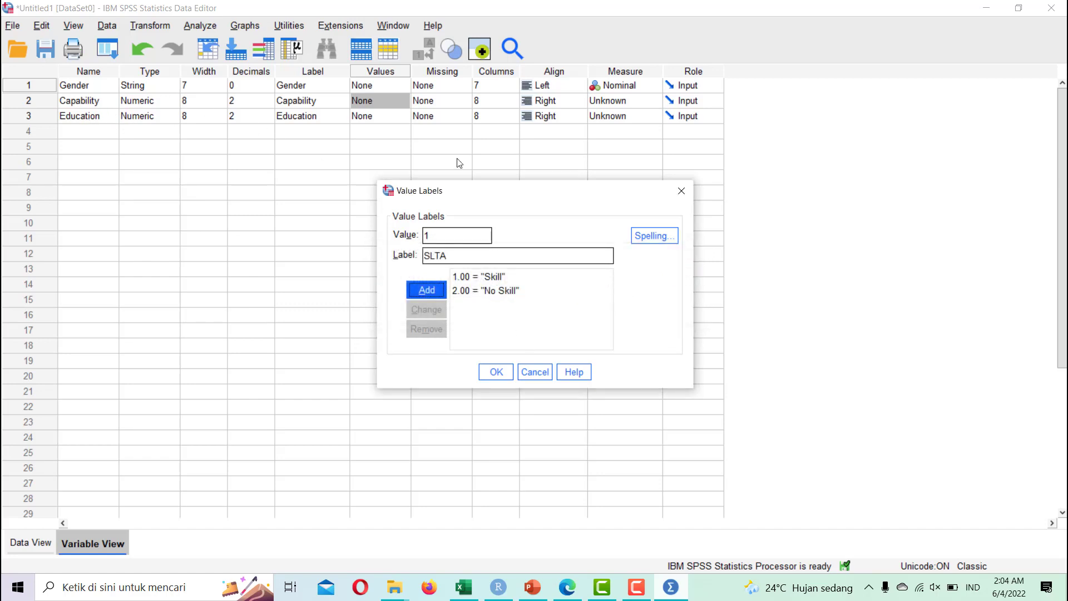
Apply Capability's value labels without the SLTA entry, and reopen the label list to check it.
left_click(494, 372)
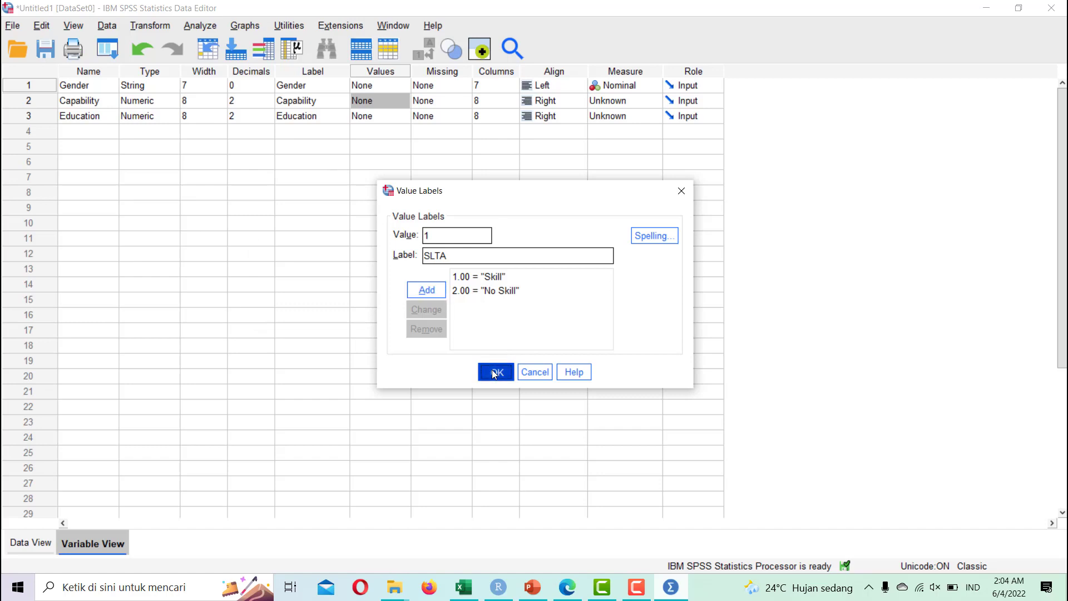
left_click(505, 313)
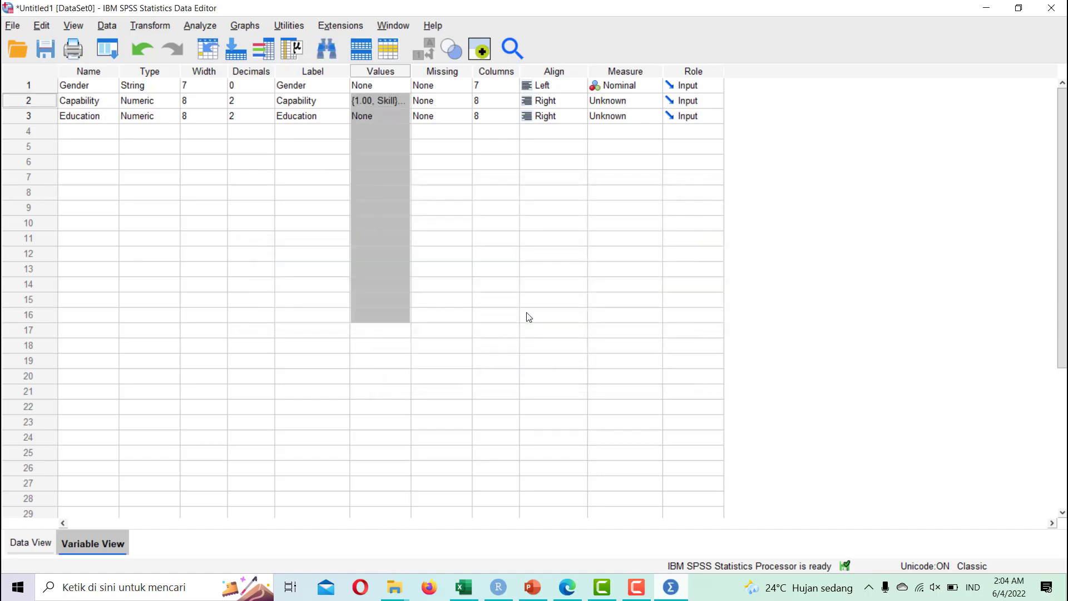
left_click(472, 244)
left_click(397, 105)
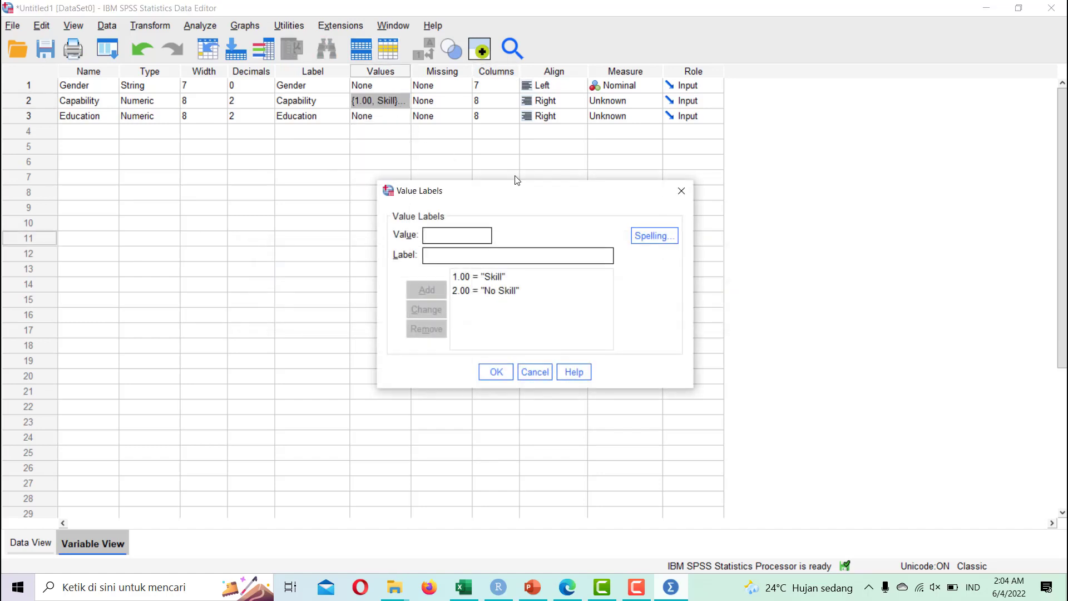
left_click(541, 370)
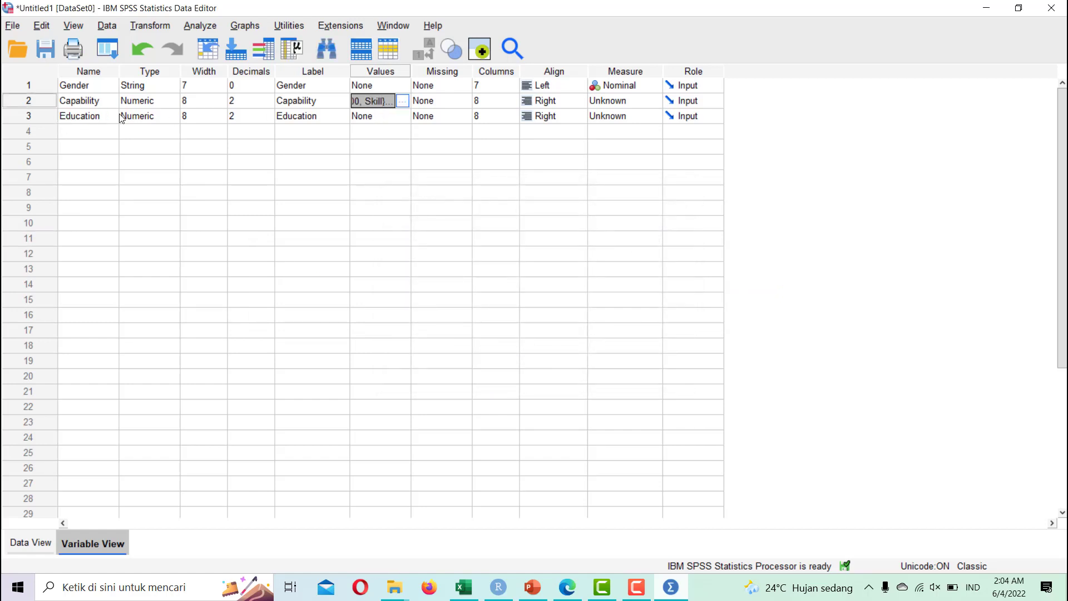
Add the value label "SLTA" for value 1 to the Education variable.
left_click(398, 117)
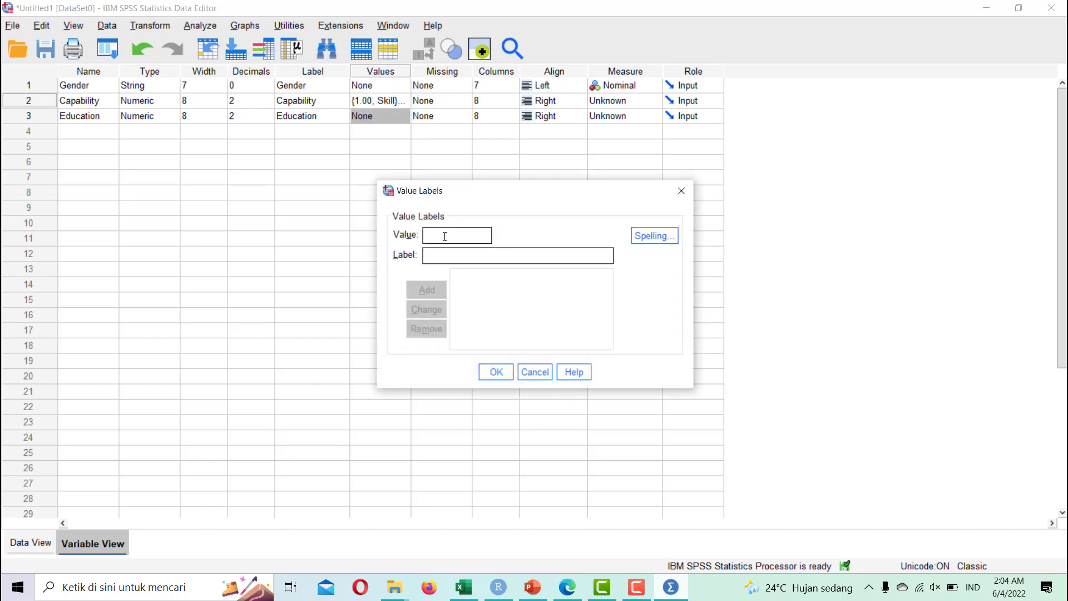
type("1")
left_click(449, 252)
type("SLAT")
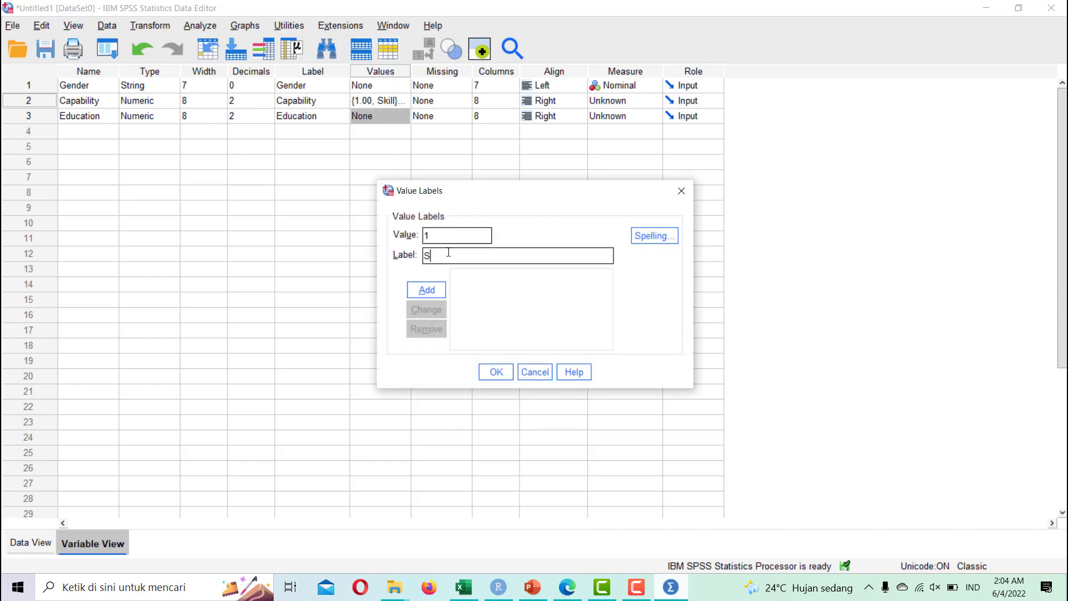
key("BackSpace")
key("BackSpace")
type("TA")
left_click(438, 295)
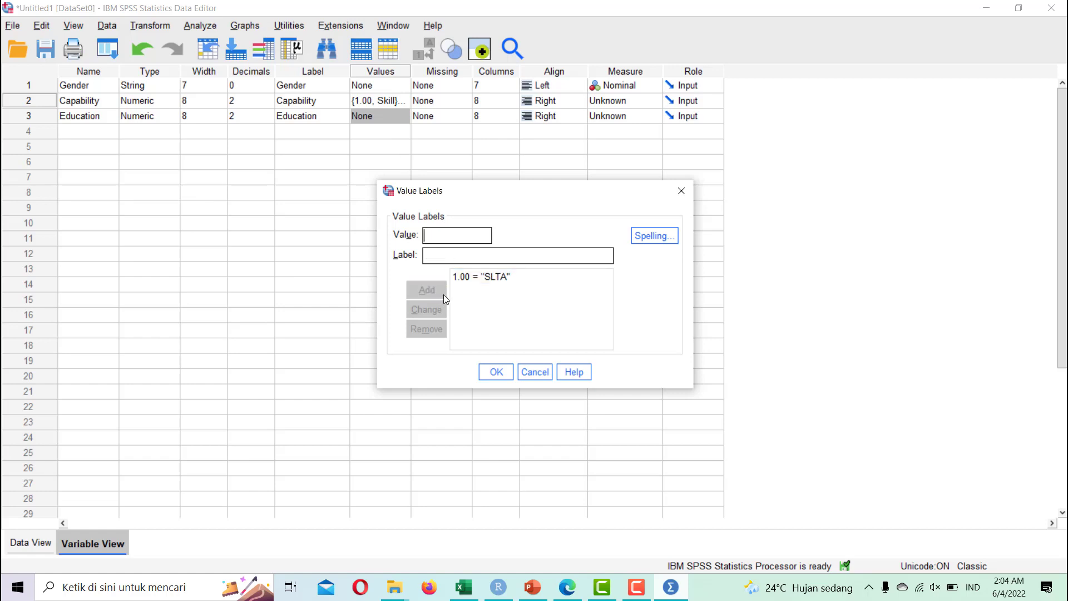
Add Education's value labels 2 as "S1" and 3 as "S2", and apply the label list.
type("2")
left_click(460, 257)
type("S1")
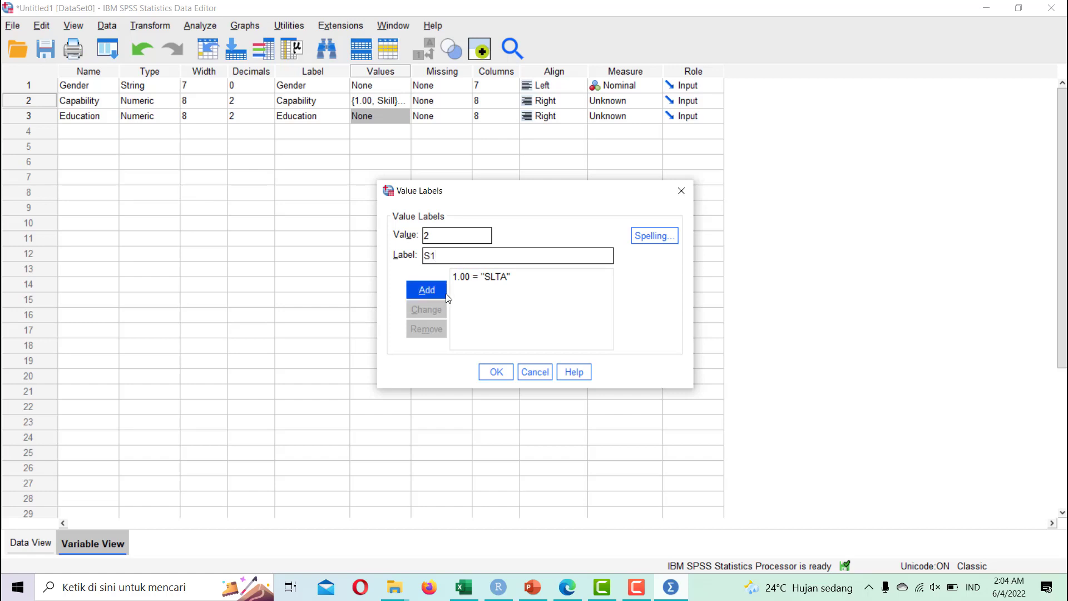
left_click(437, 292)
type("3")
left_click(442, 253)
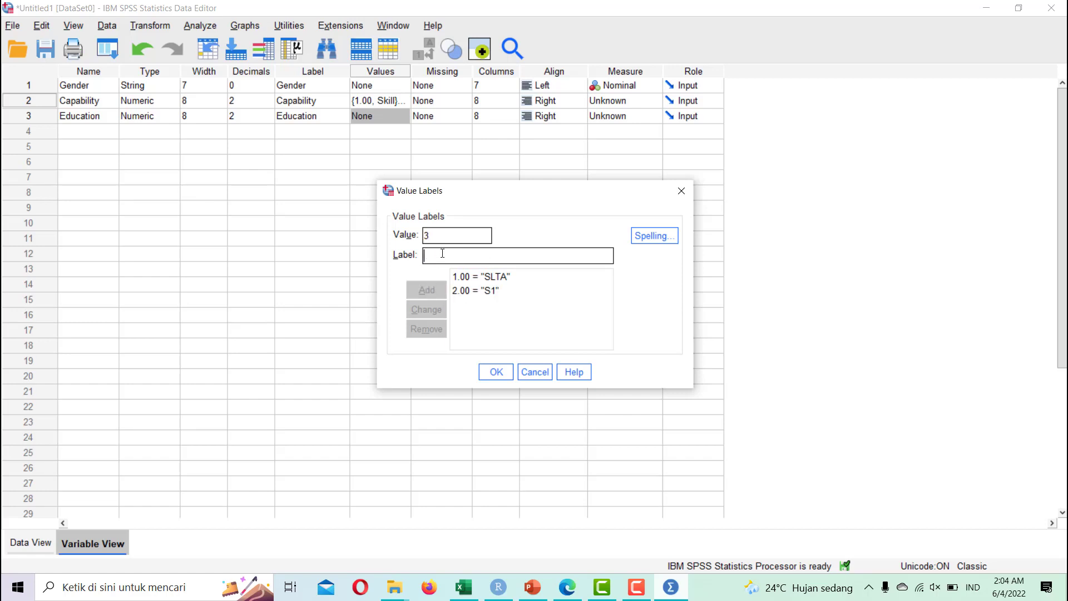
type("S2")
left_click(442, 289)
left_click(496, 372)
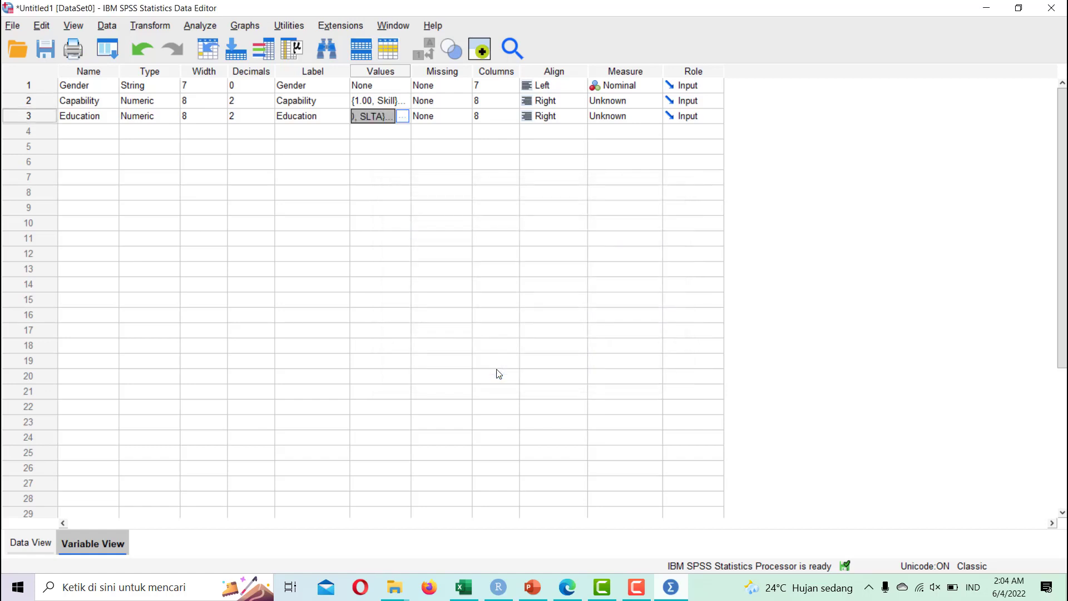
Set up a Crosstabs analysis of the data with Capability as the row variable and Education as the column variable.
left_click(23, 542)
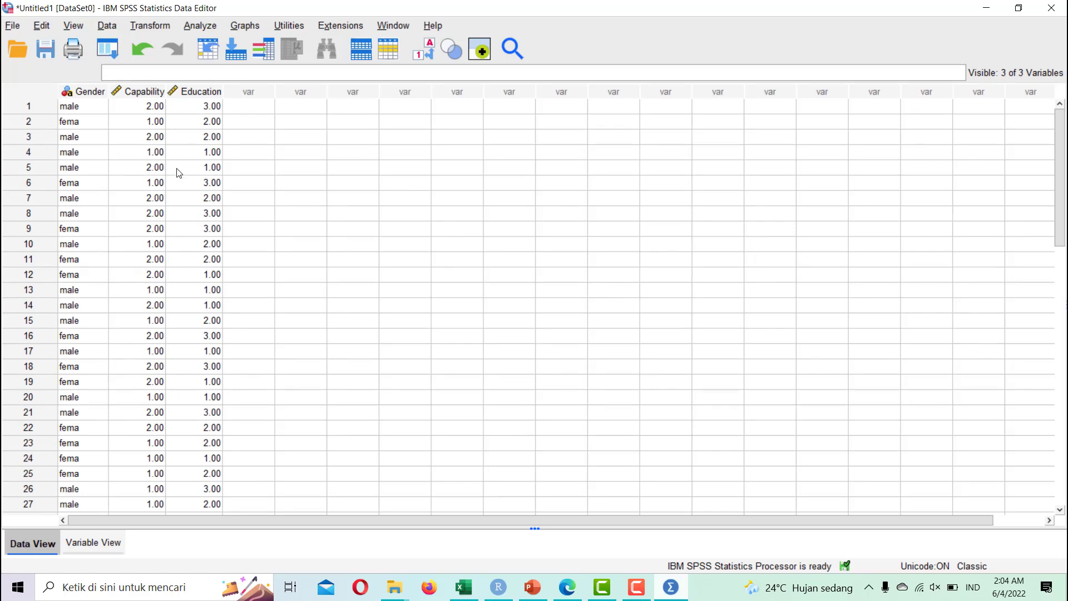
left_click(212, 30)
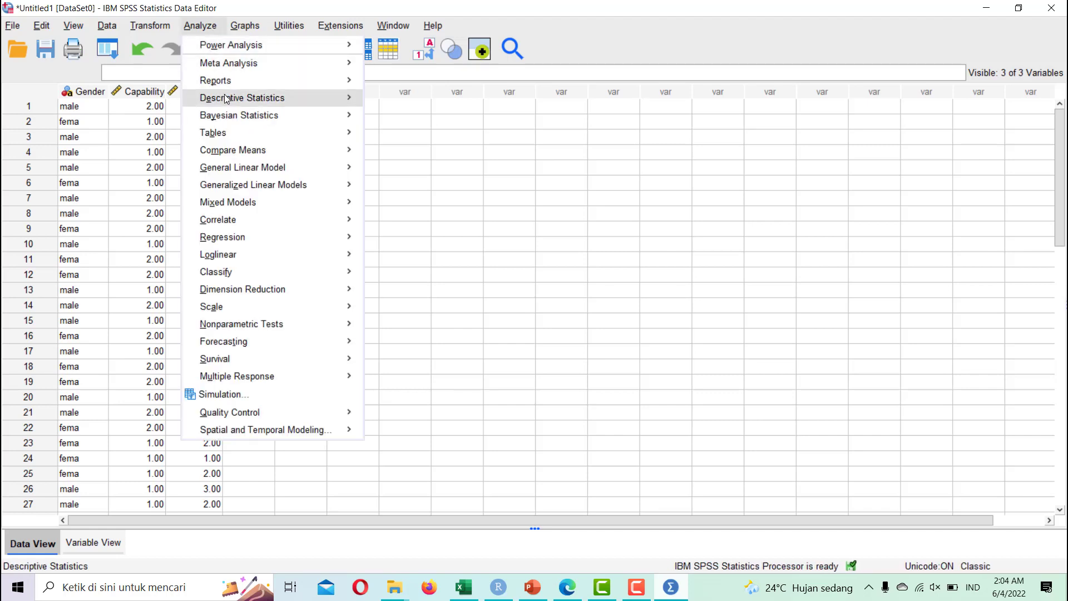
mouse_move(226, 99)
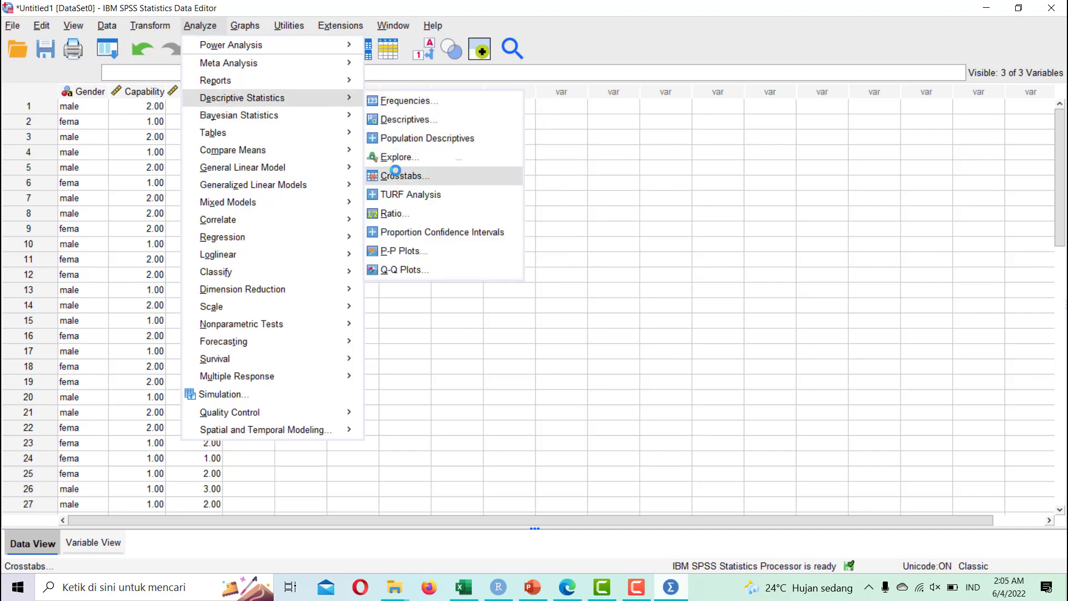
left_click(397, 175)
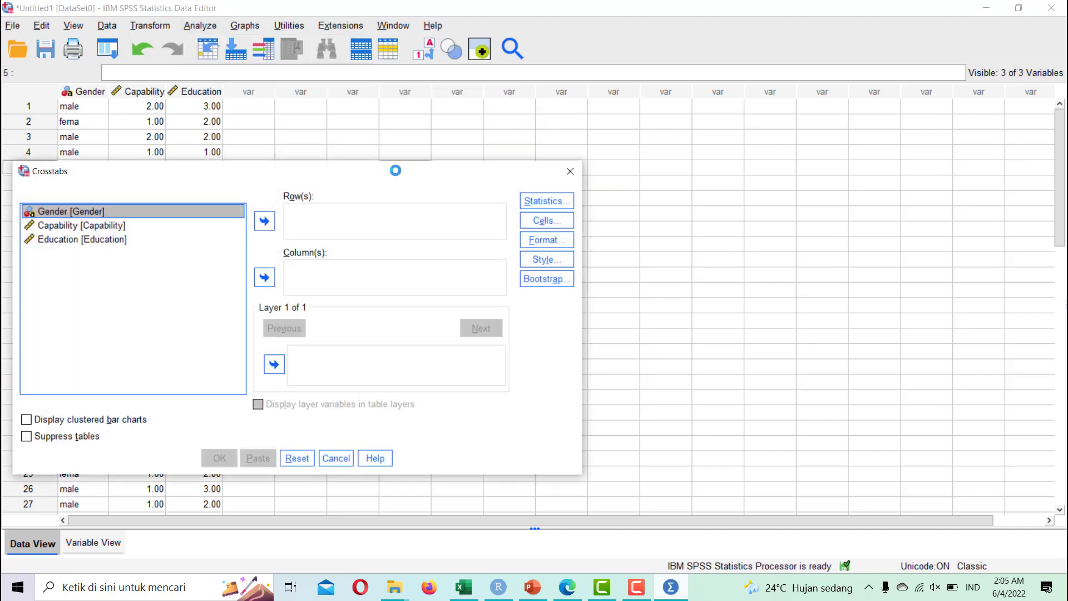
left_click(107, 225)
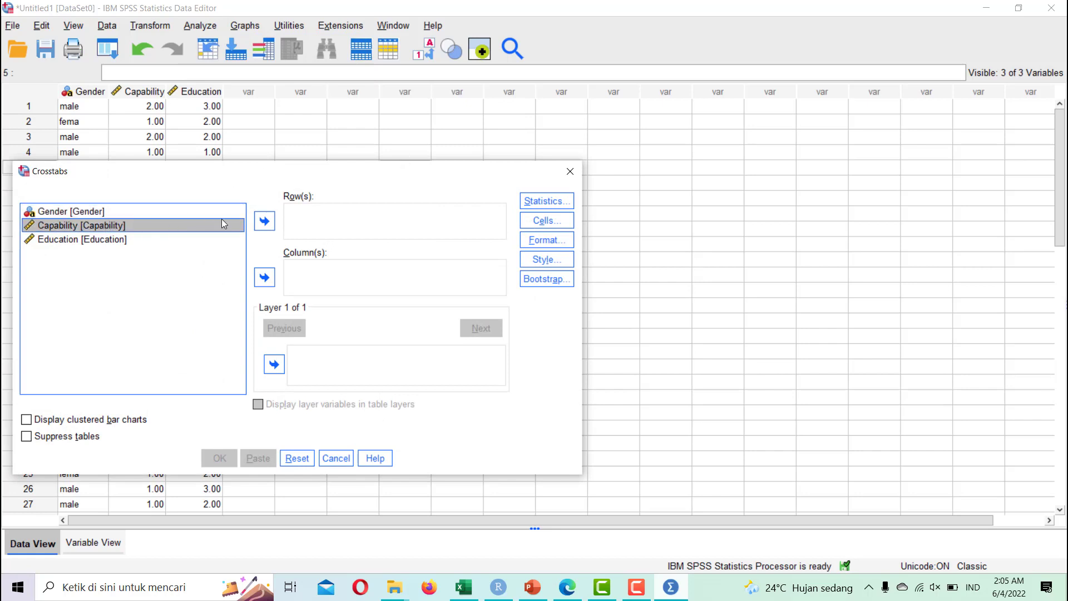
left_click(264, 221)
left_click(118, 228)
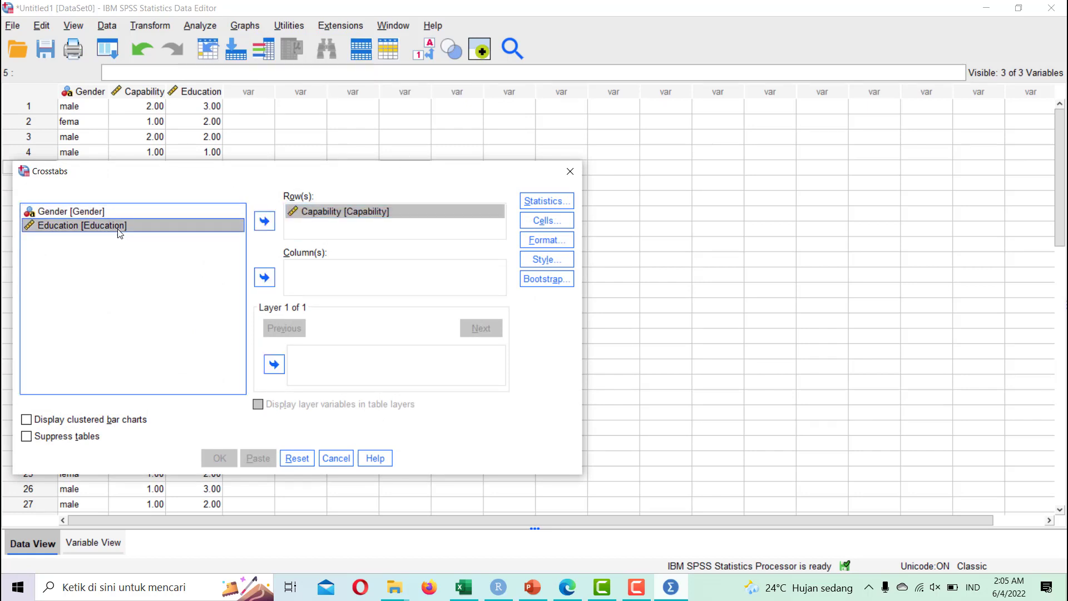
left_click(274, 282)
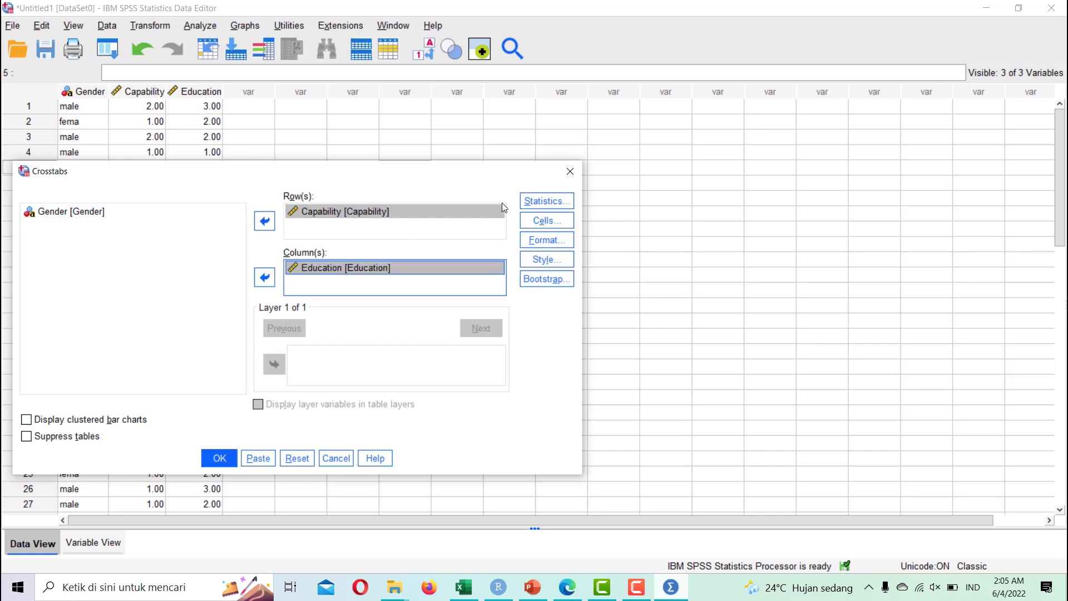
Include the Chi-square and Contingency coefficient statistics in the crosstab analysis.
left_click(532, 200)
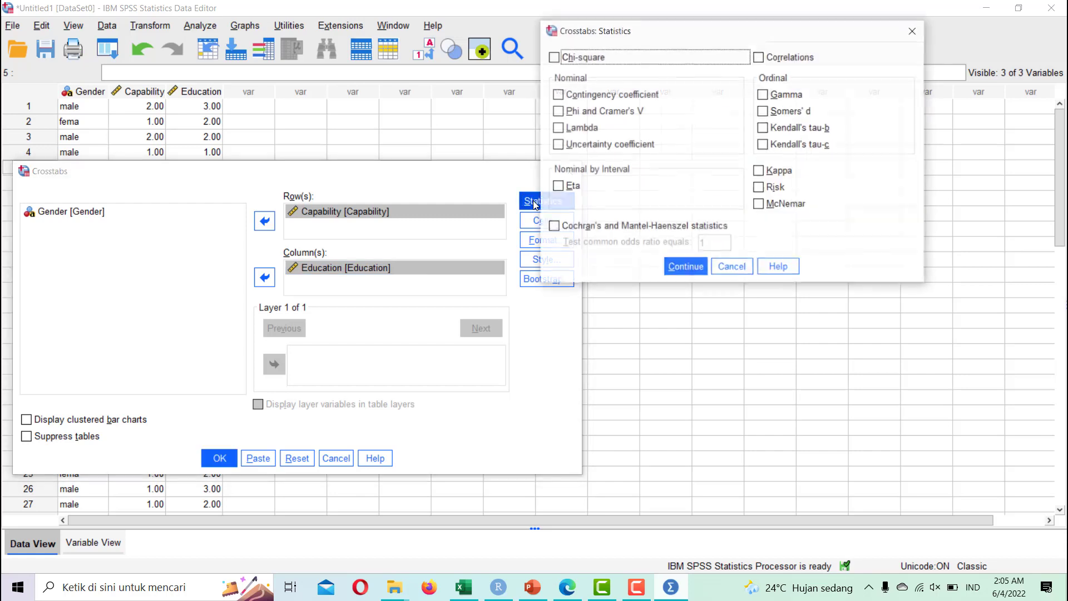
left_click(567, 62)
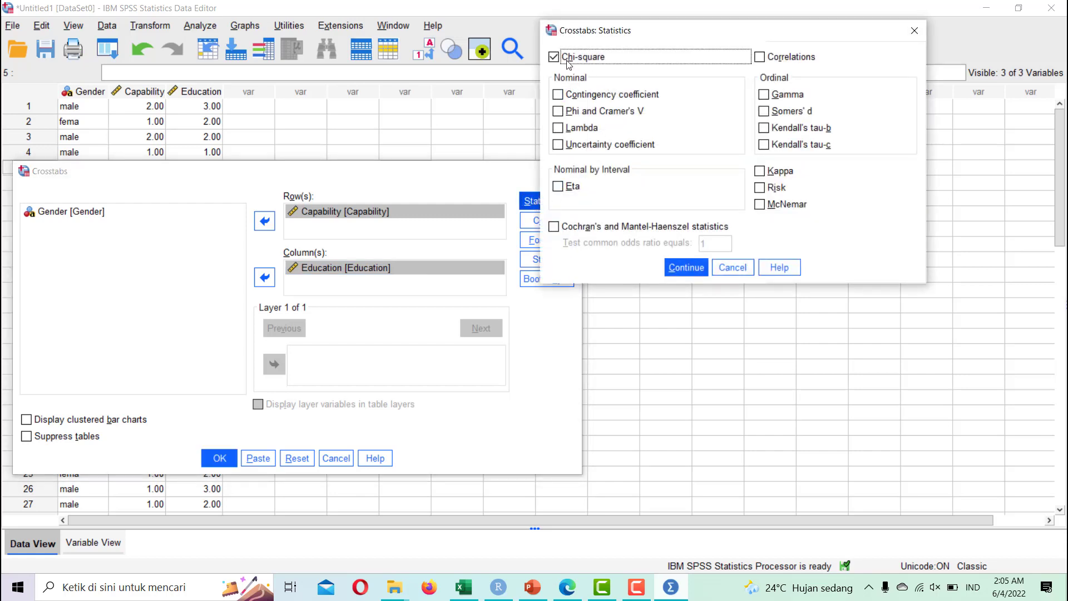
left_click(570, 98)
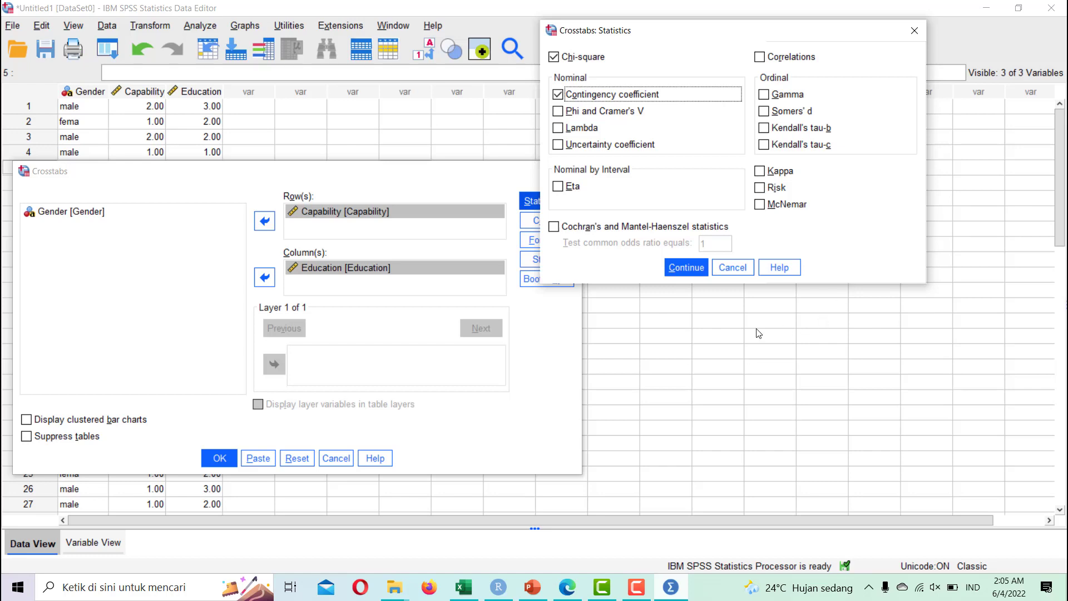
left_click(699, 273)
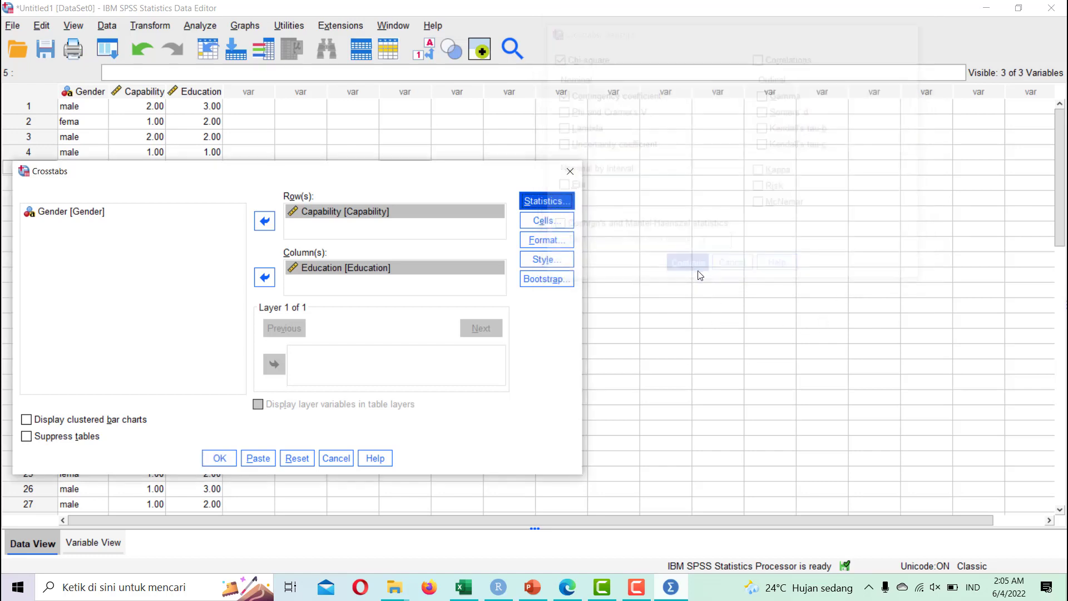
Include expected counts alongside the observed counts in the crosstab cells and run the analysis.
left_click(544, 222)
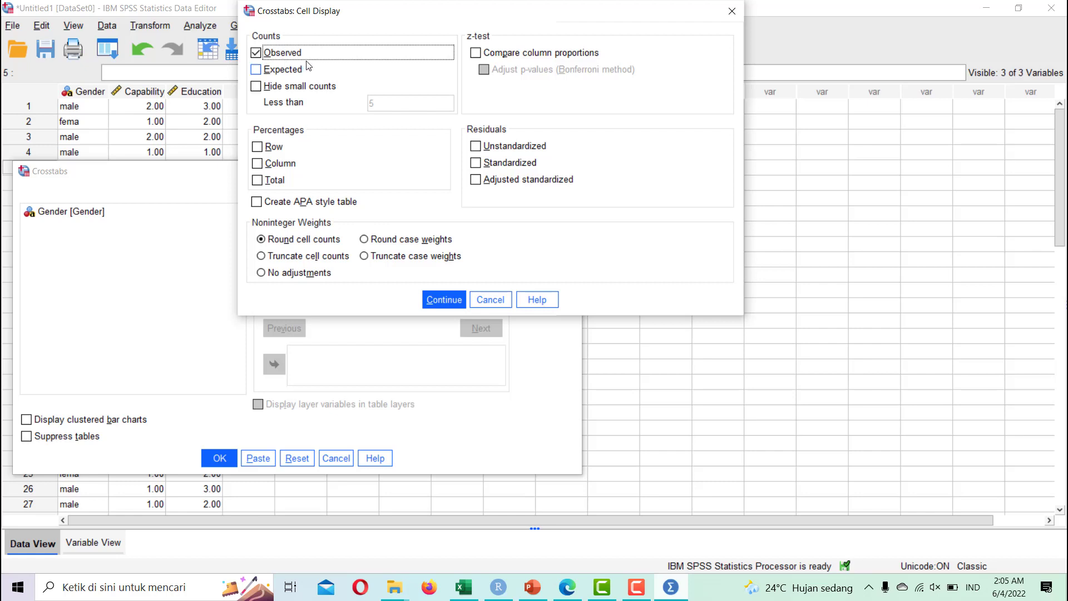
left_click(256, 70)
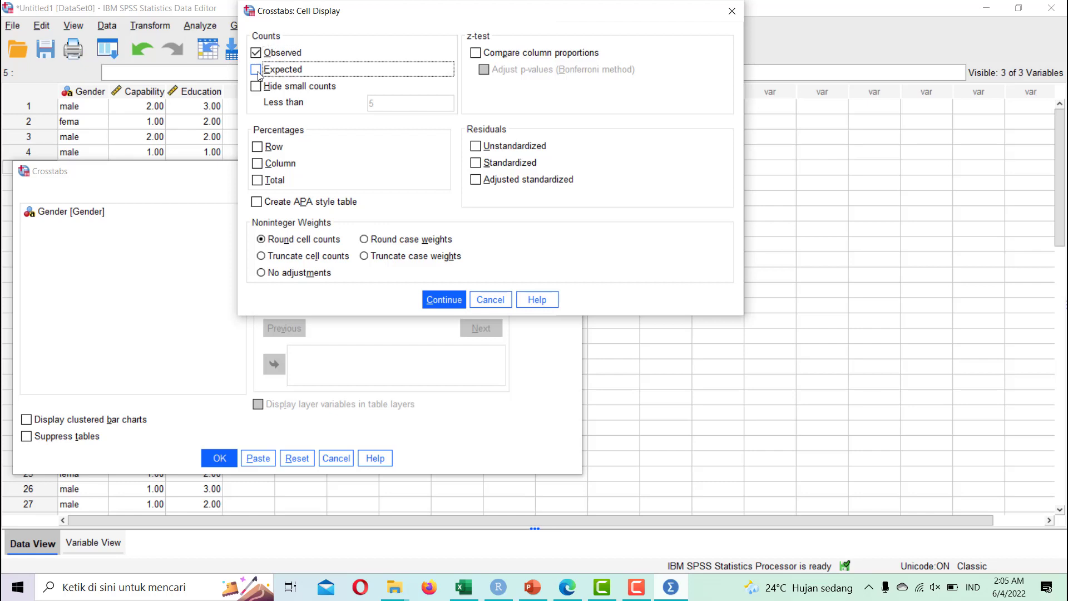
left_click(438, 299)
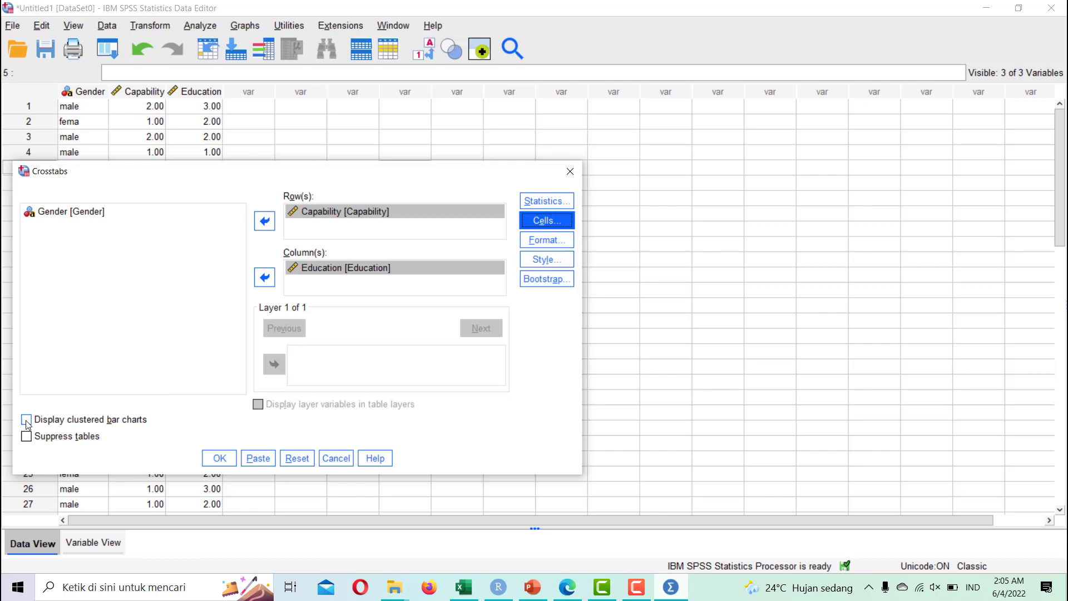
left_click(211, 458)
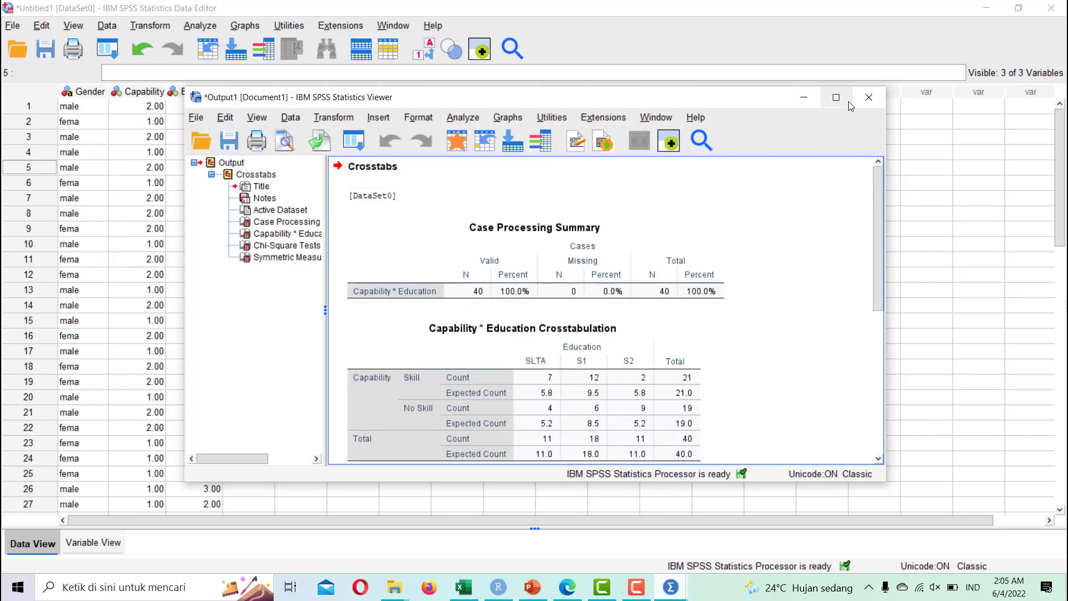
Enlarge the output viewer and examine the Capability by Education crosstabulation, Chi-Square Tests and Symmetric Measures tables.
left_click(843, 102)
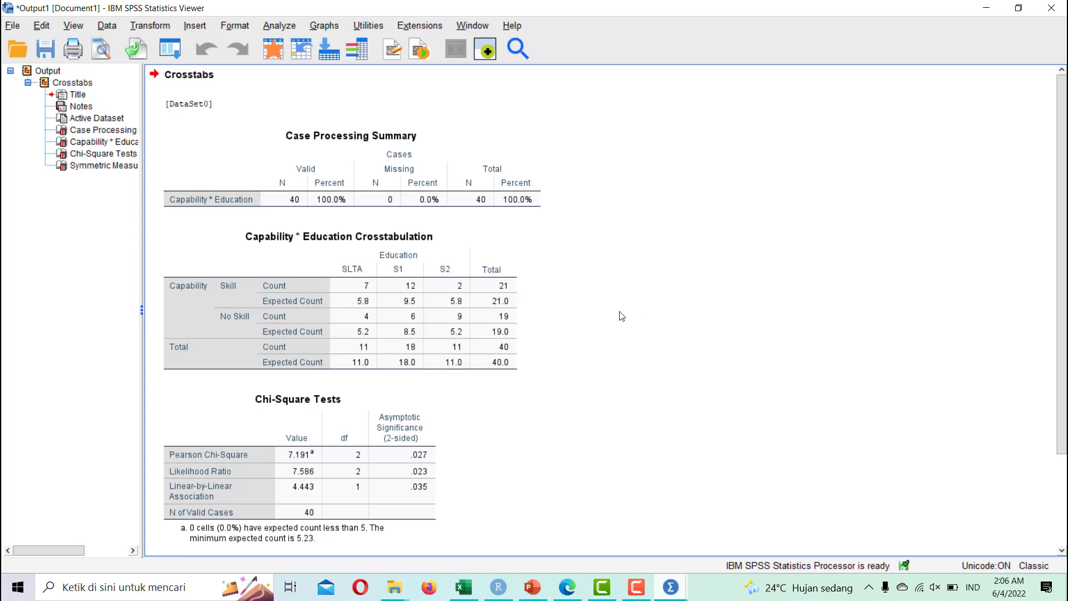
left_click(471, 286)
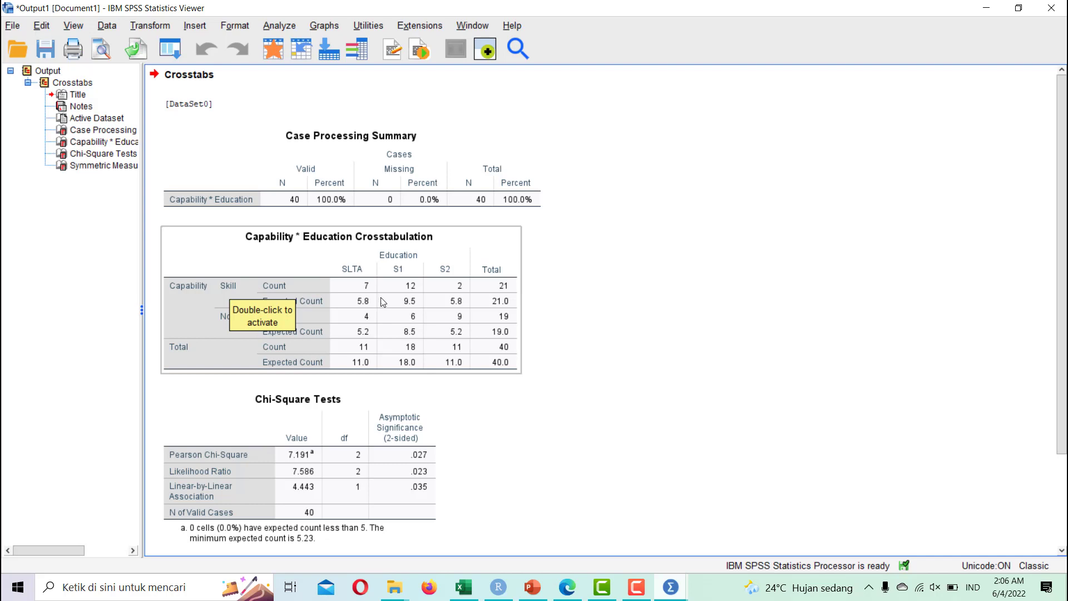
left_click(697, 383)
left_click(401, 341)
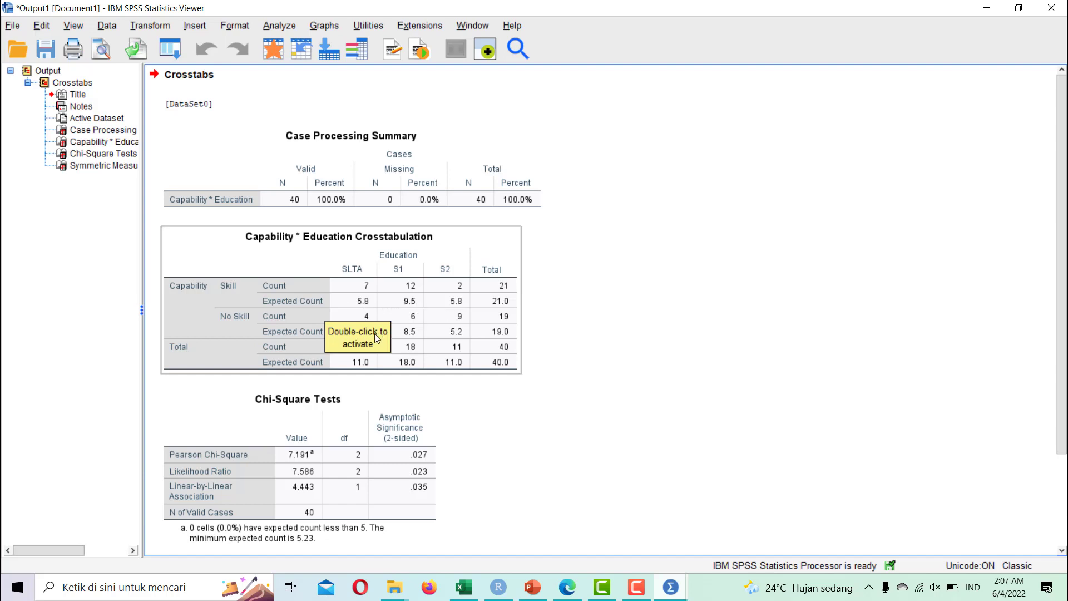
scroll(374, 337, "down", 2)
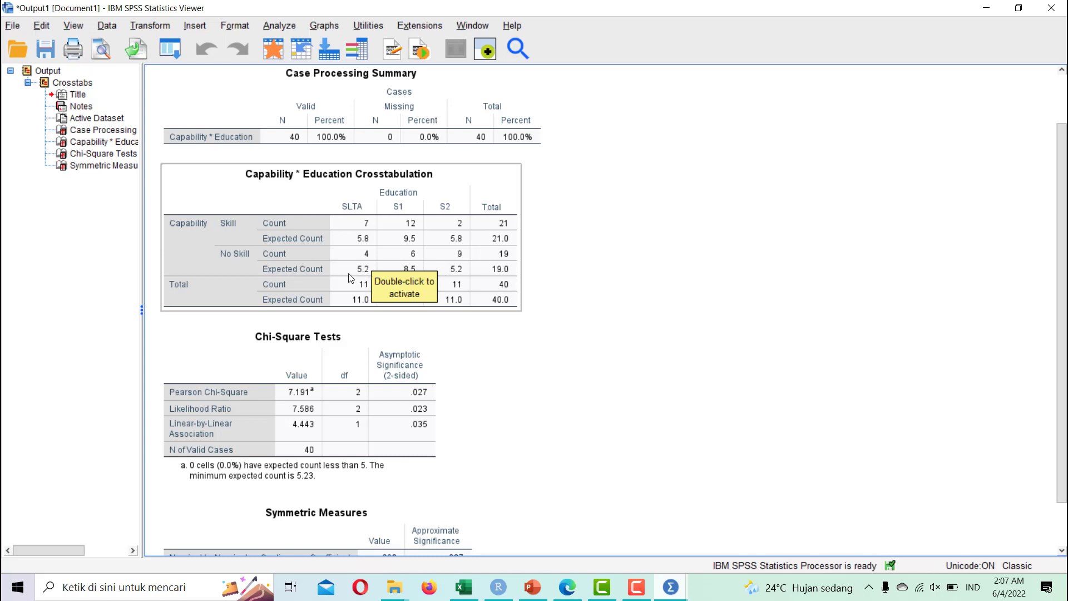
scroll(349, 278, "down", 1)
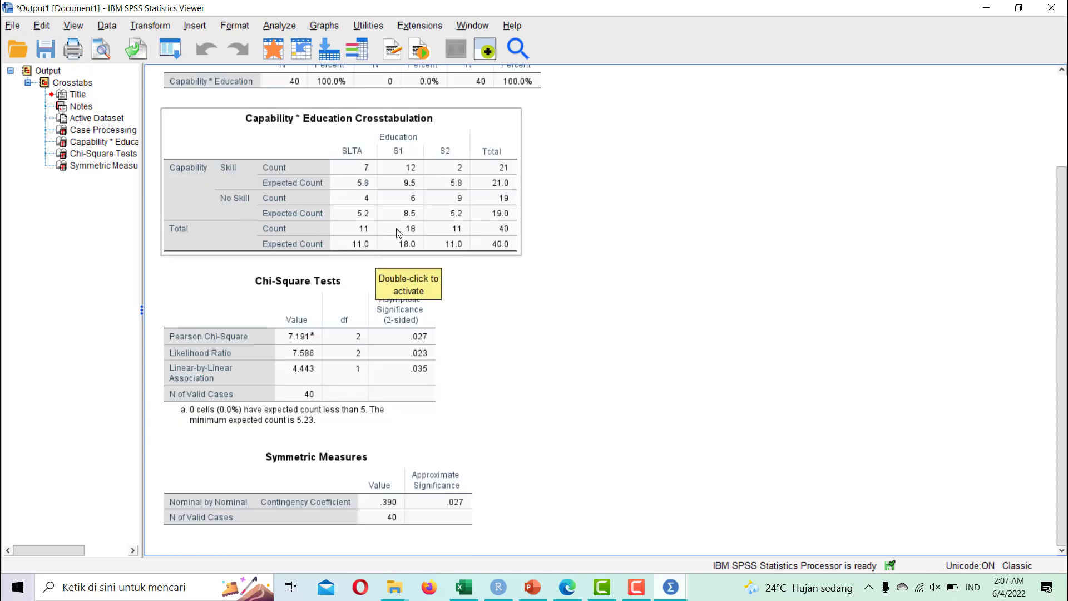
scroll(425, 232, "up", 1)
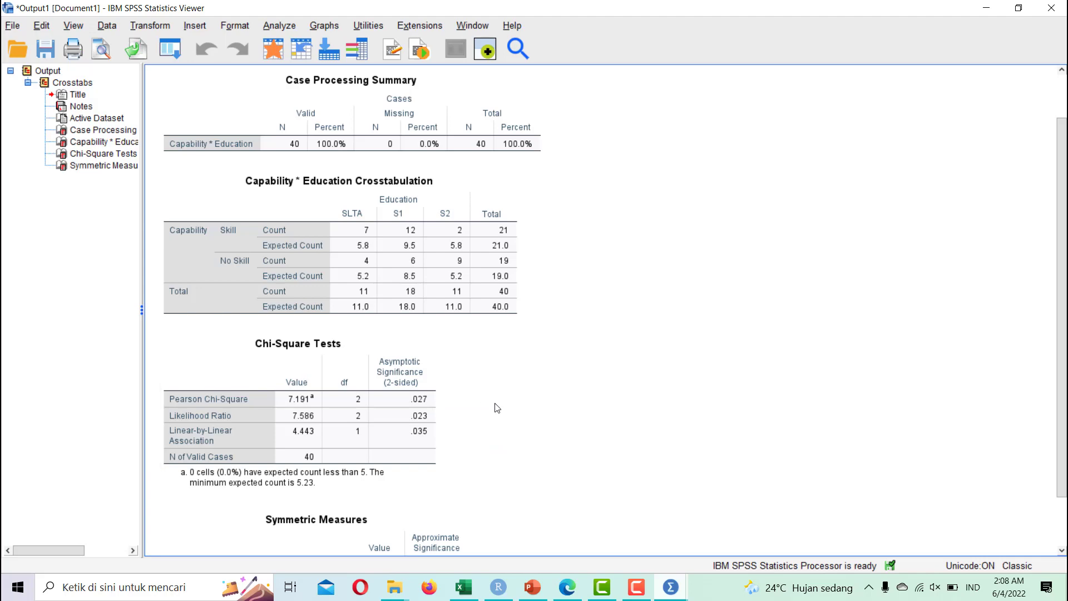
left_click(539, 584)
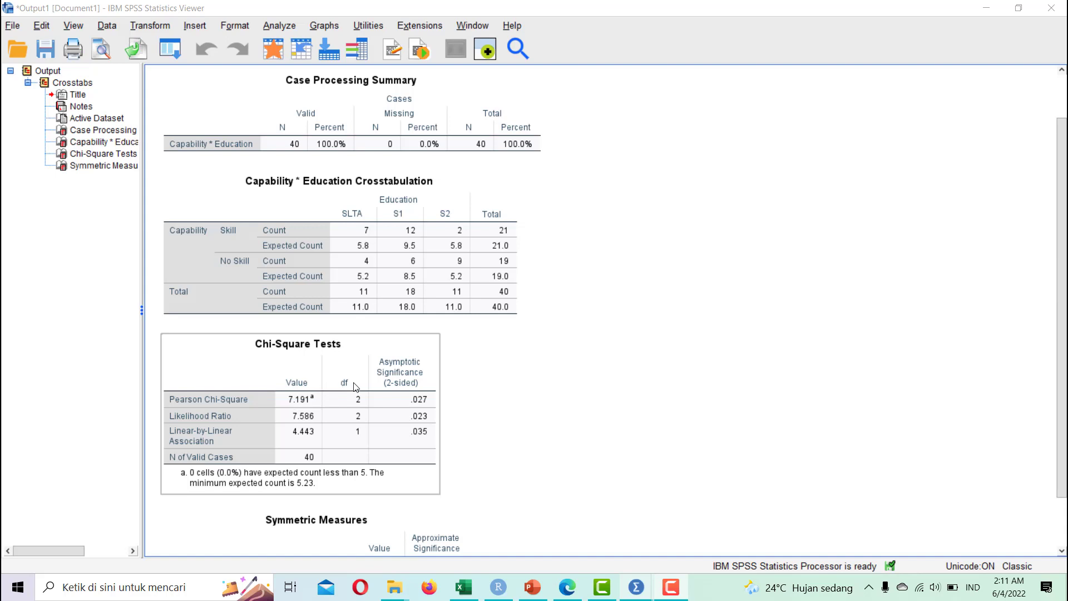
left_click(342, 259)
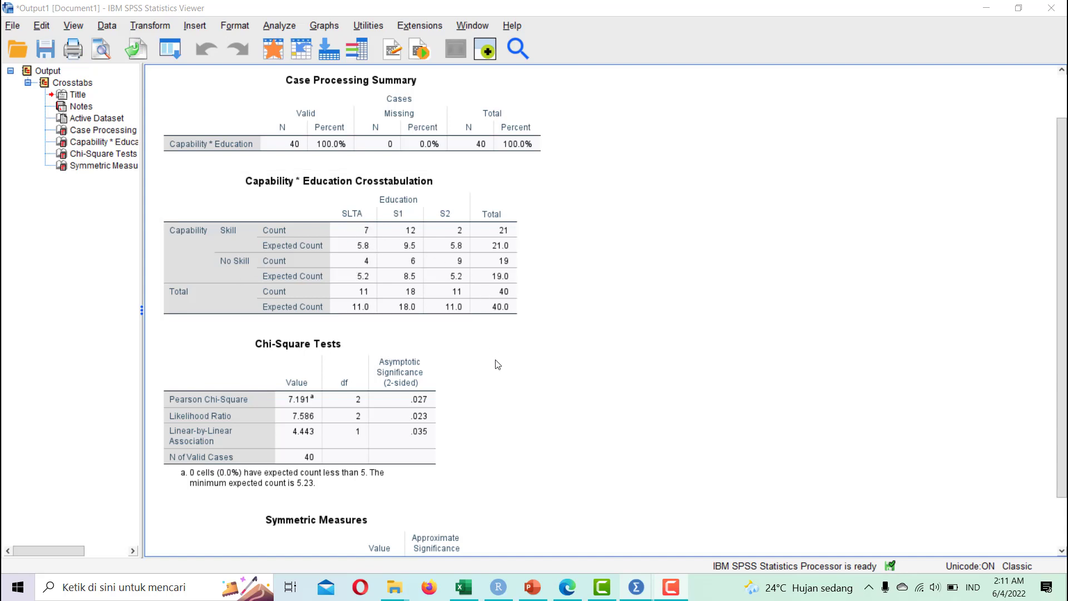
Switch to the Buku1 workbook in Excel and place its window beside the crosstab output.
mouse_move(463, 587)
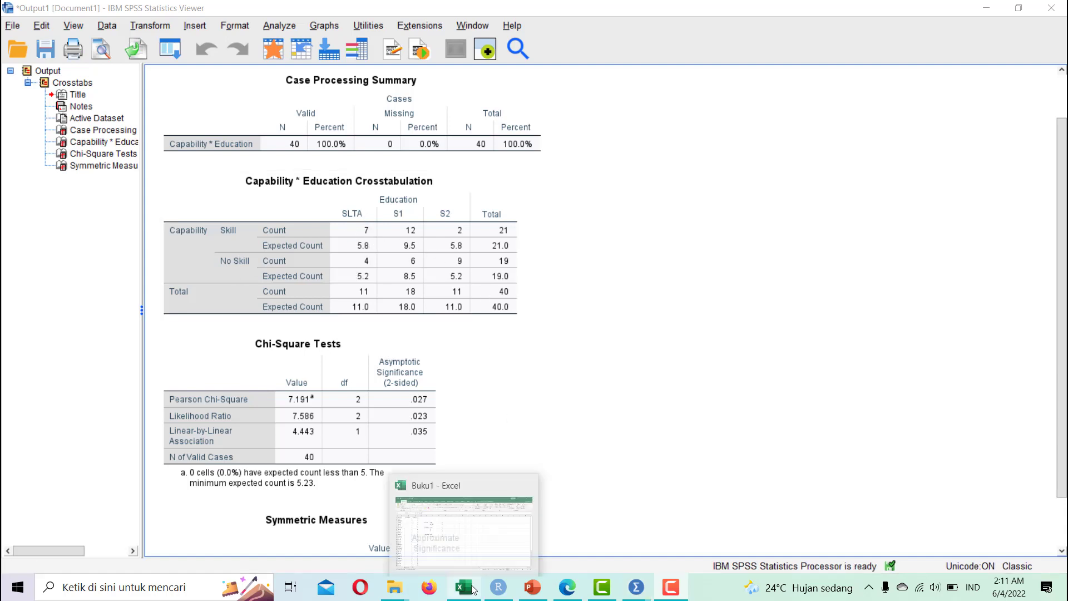
left_click(498, 525)
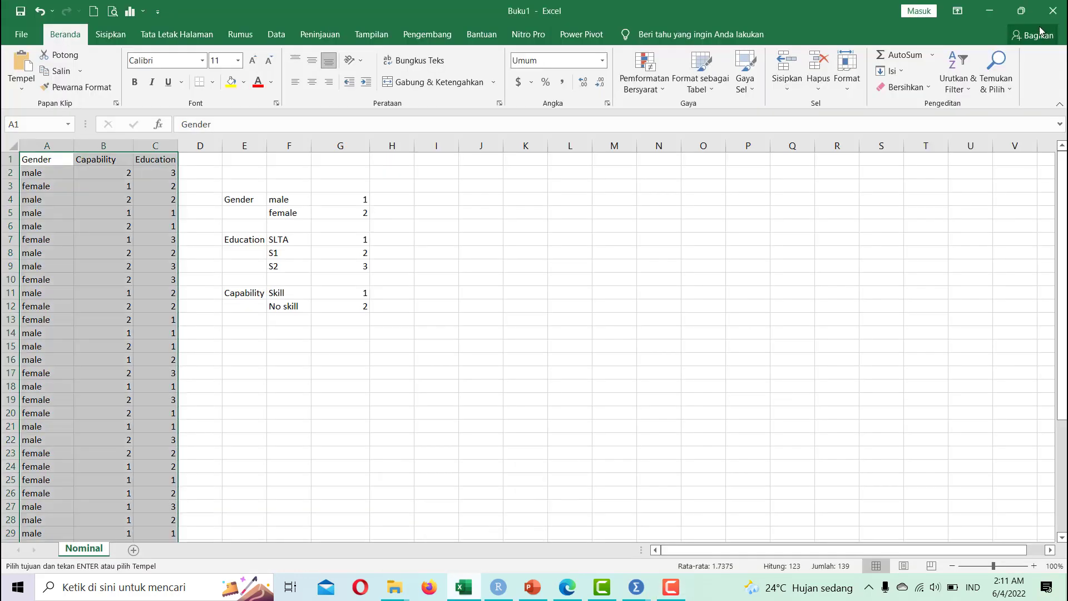
left_click(1021, 12)
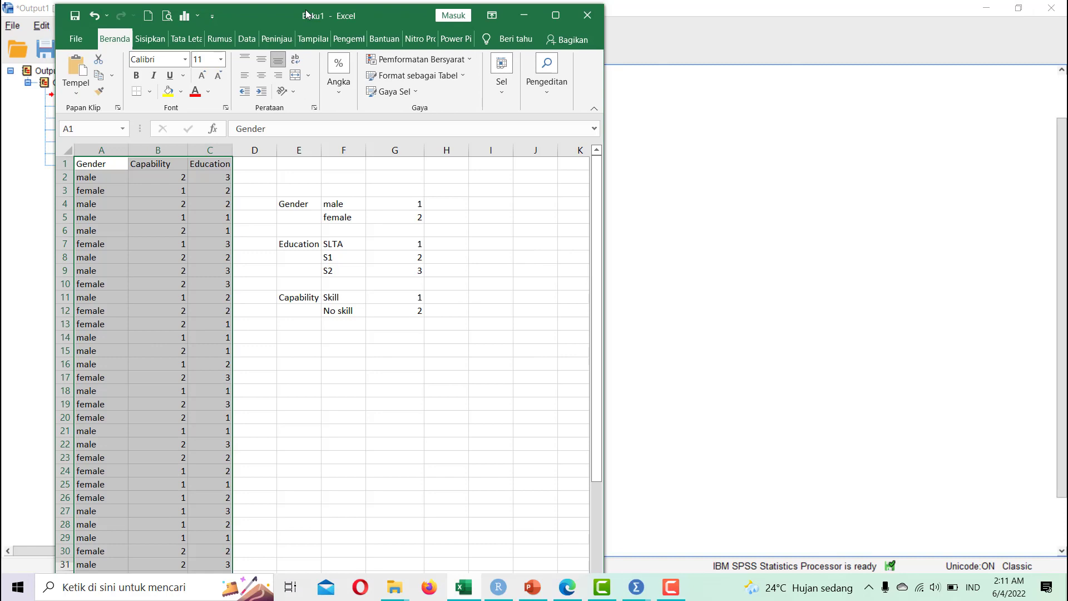
left_click_drag(306, 14, 758, 8)
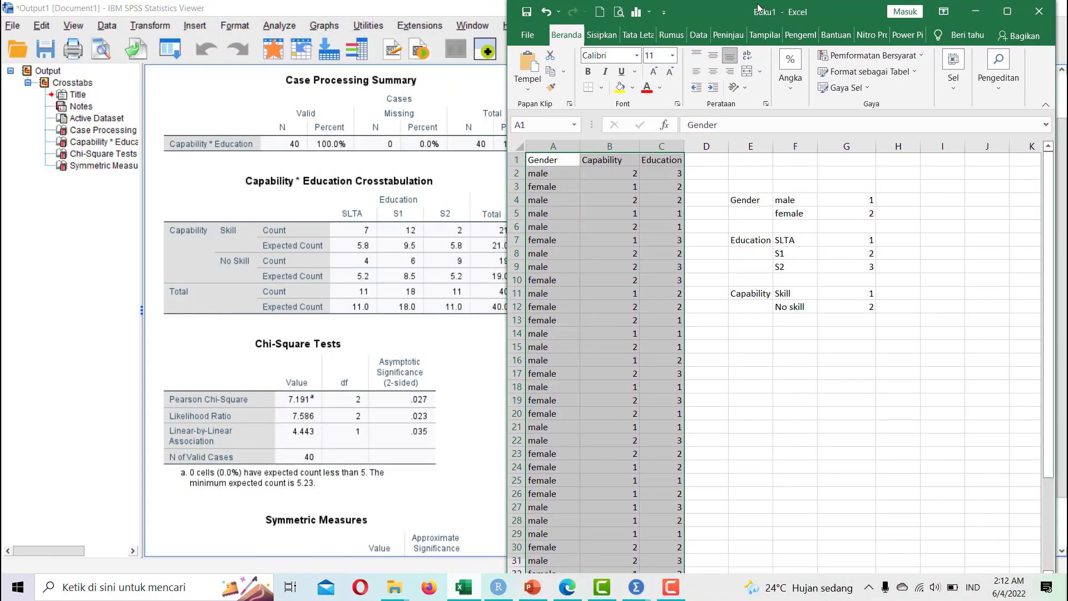
Enter df in cell E15 and "jumlah baris -1" in F15, and widen column F to fit the text.
left_click(750, 344)
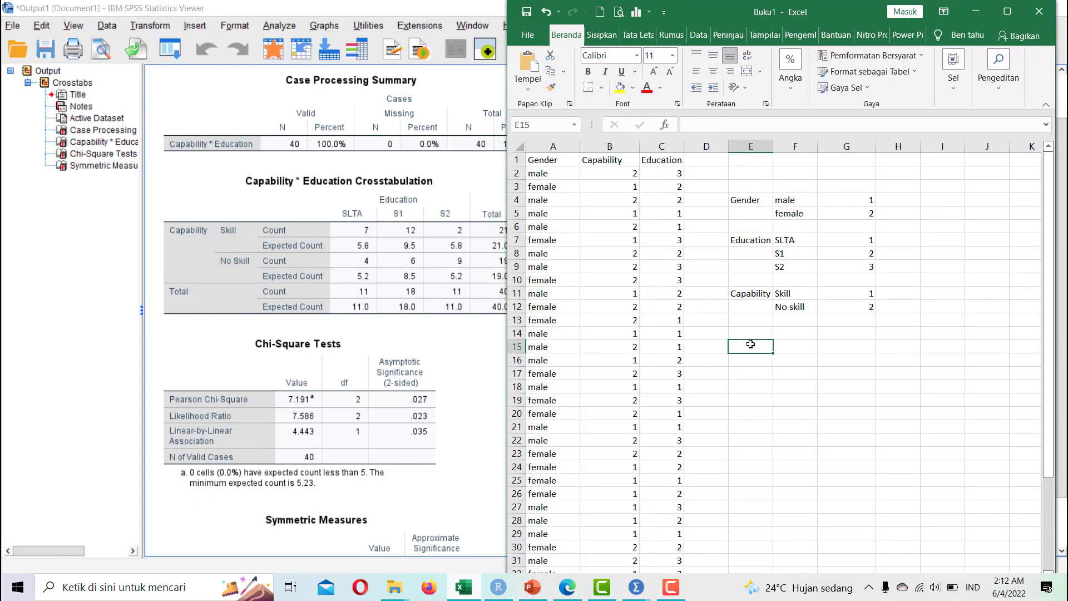
type("df")
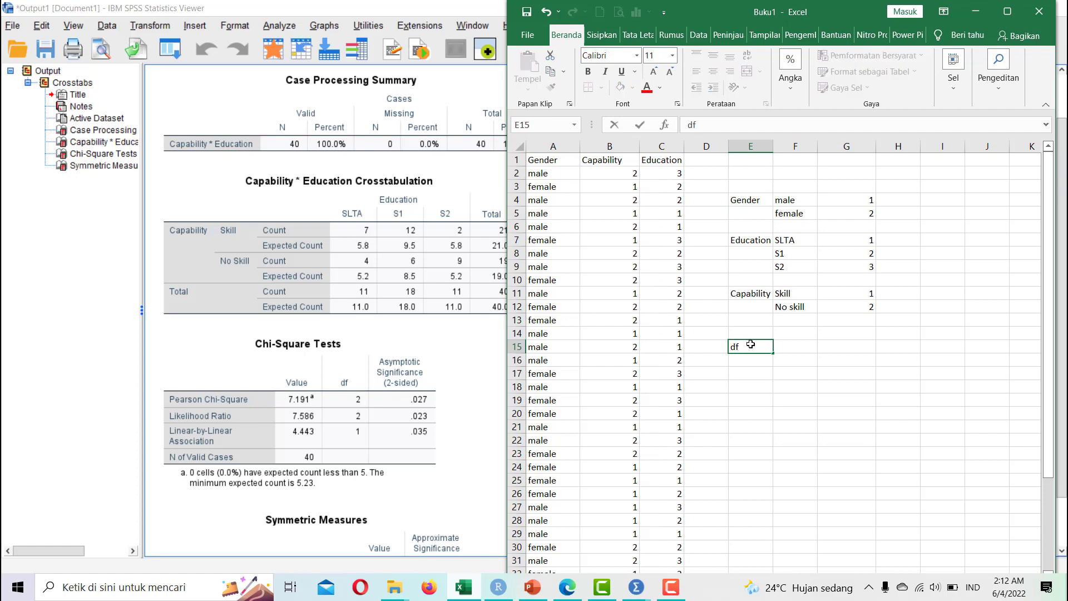
key("Tab")
type("jum")
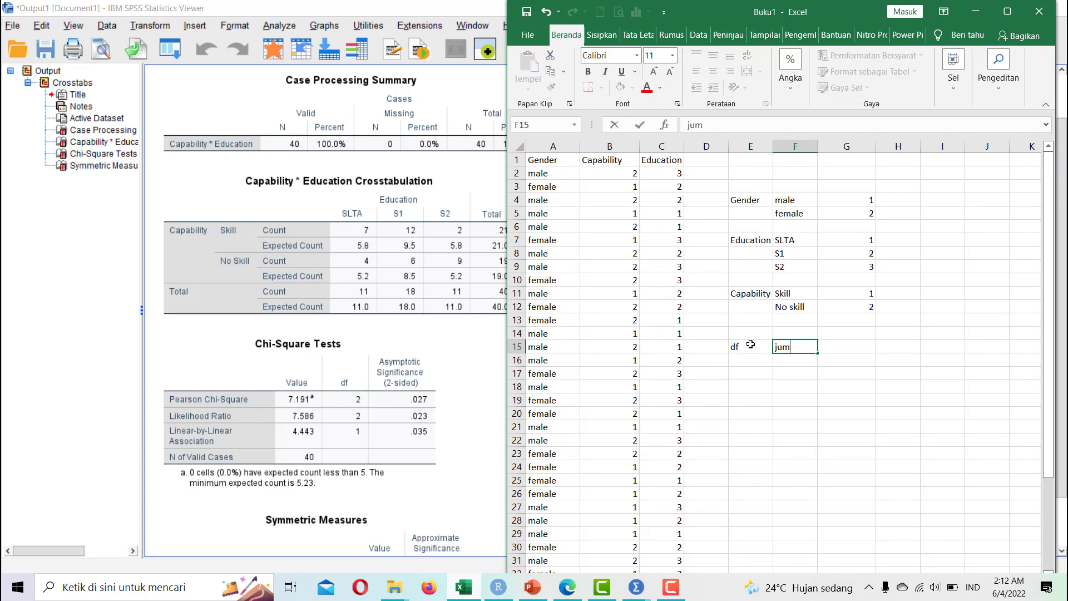
type("lah baris -1")
left_click(819, 146)
left_click_drag(818, 146, 844, 145)
Complete the df formula heading with x in cell G15 and "jumlah kolom-1" in H15.
left_click(874, 346)
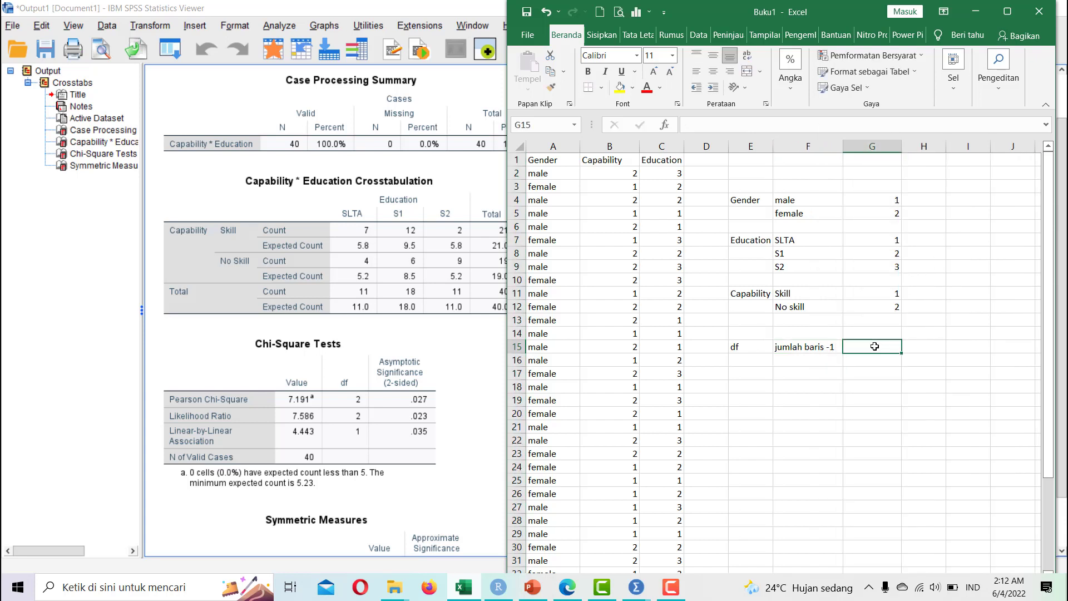
type("x")
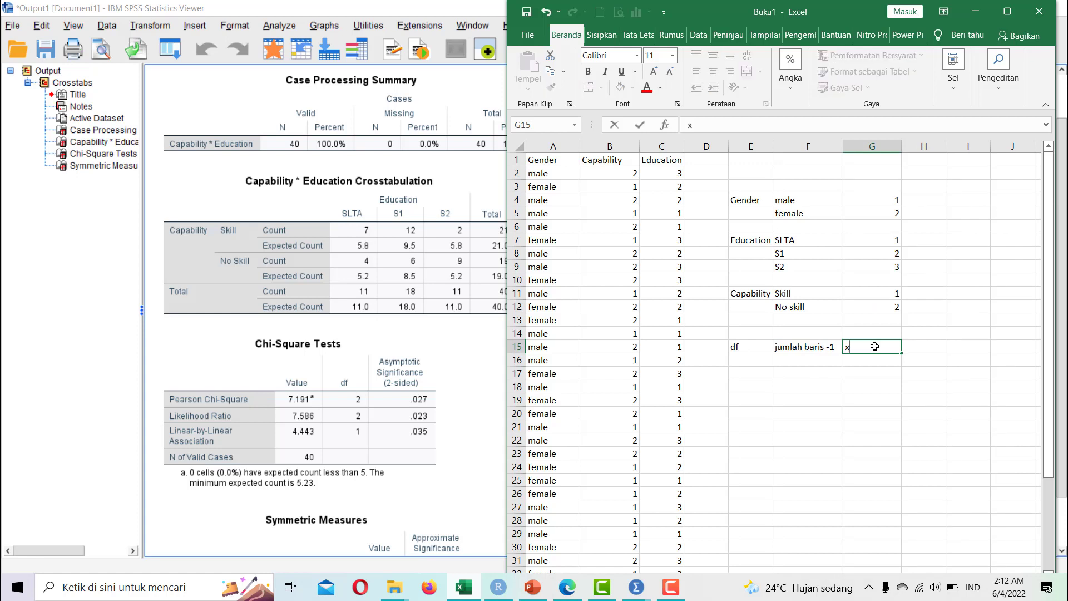
key("Tab")
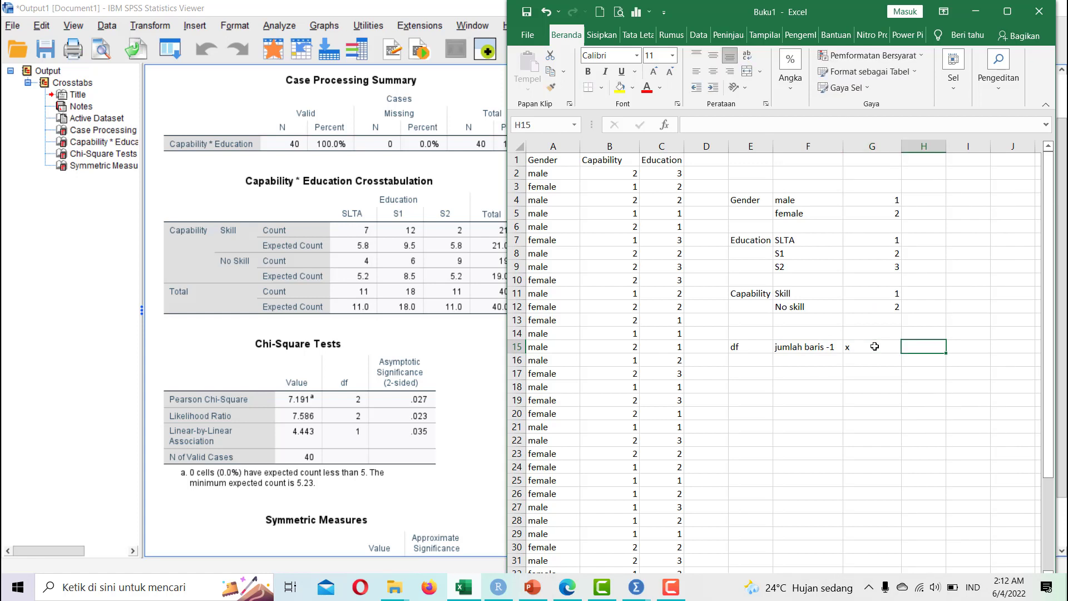
type("juml")
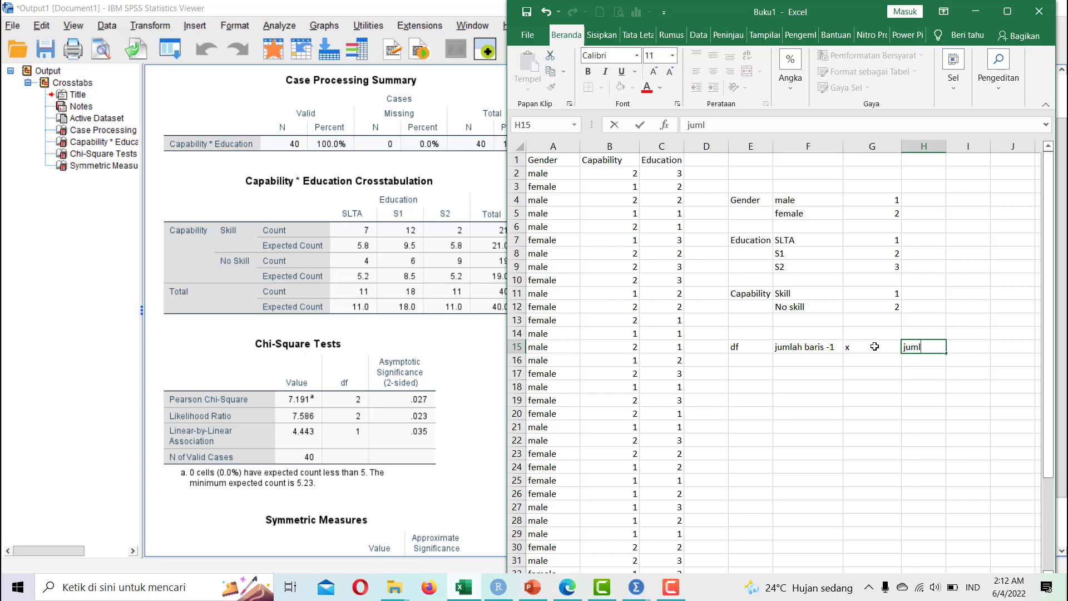
type("ah kolom-1")
key("Return")
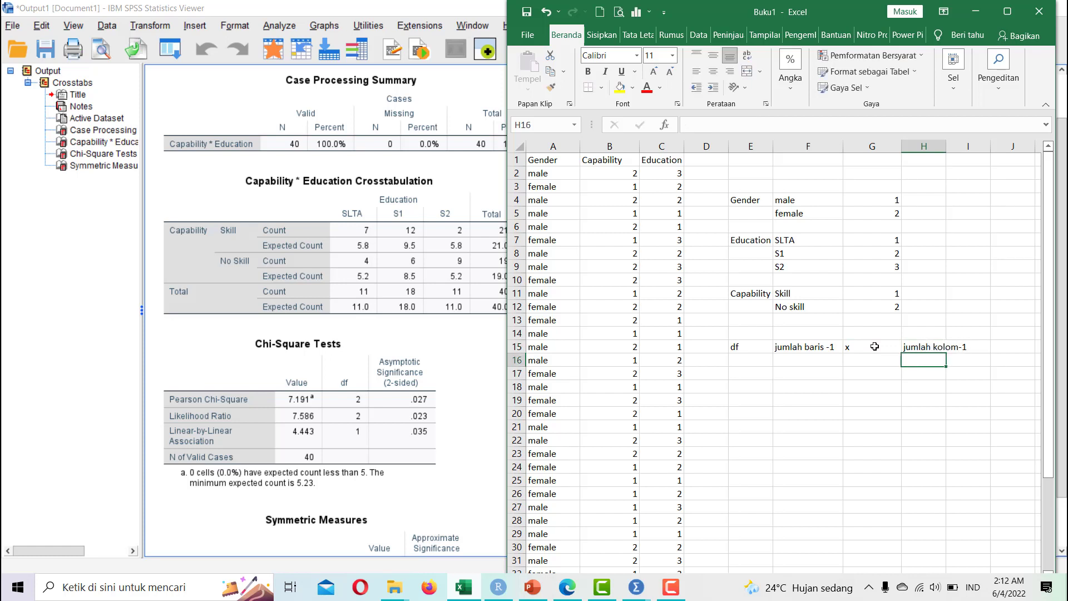
Calculate the row term in cell F16 with the formula =2-1, based on the two Capability rows in the crosstab.
key("Left")
key("Left")
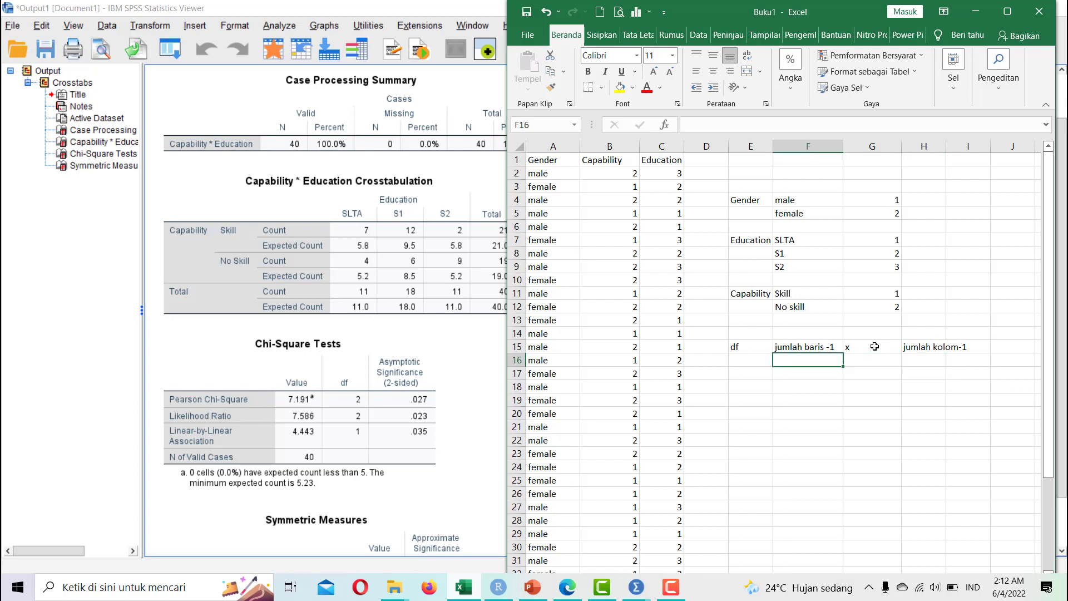
left_click(235, 138)
left_click(249, 223)
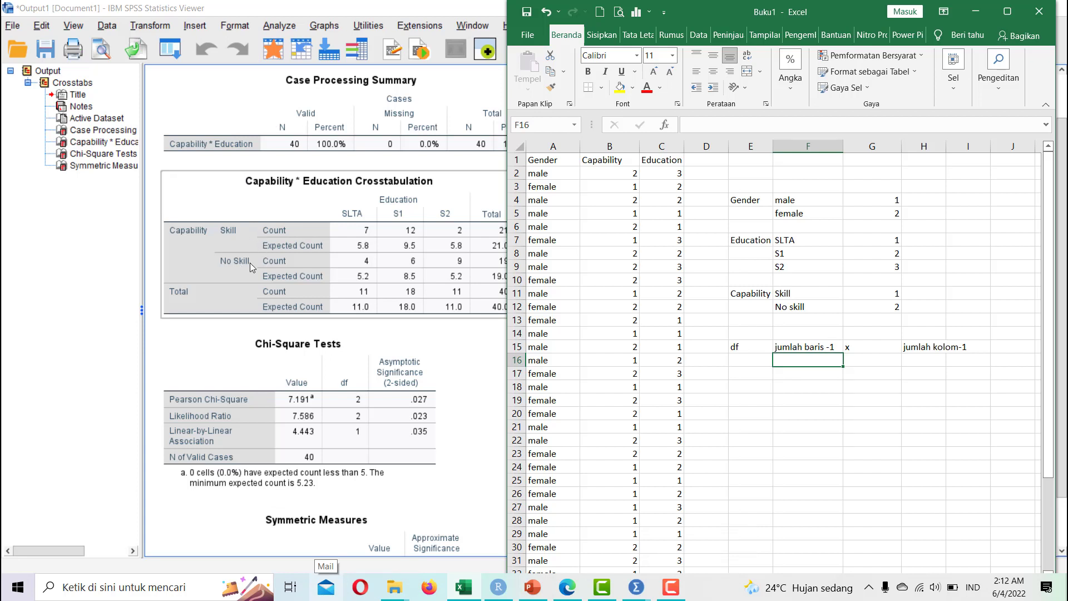
type("2")
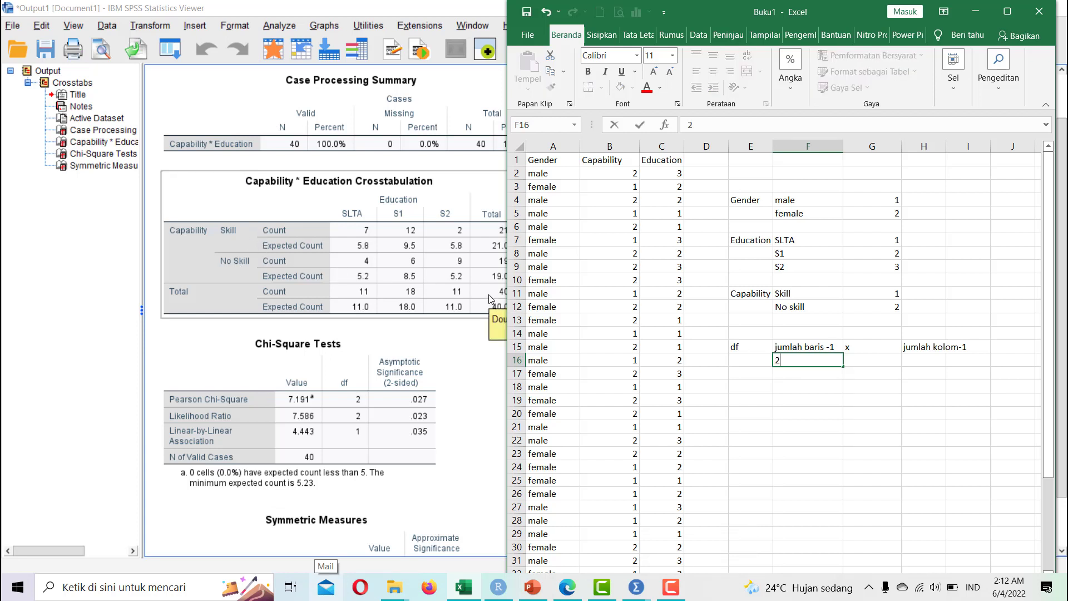
type("-1")
key("Tab")
key("Left")
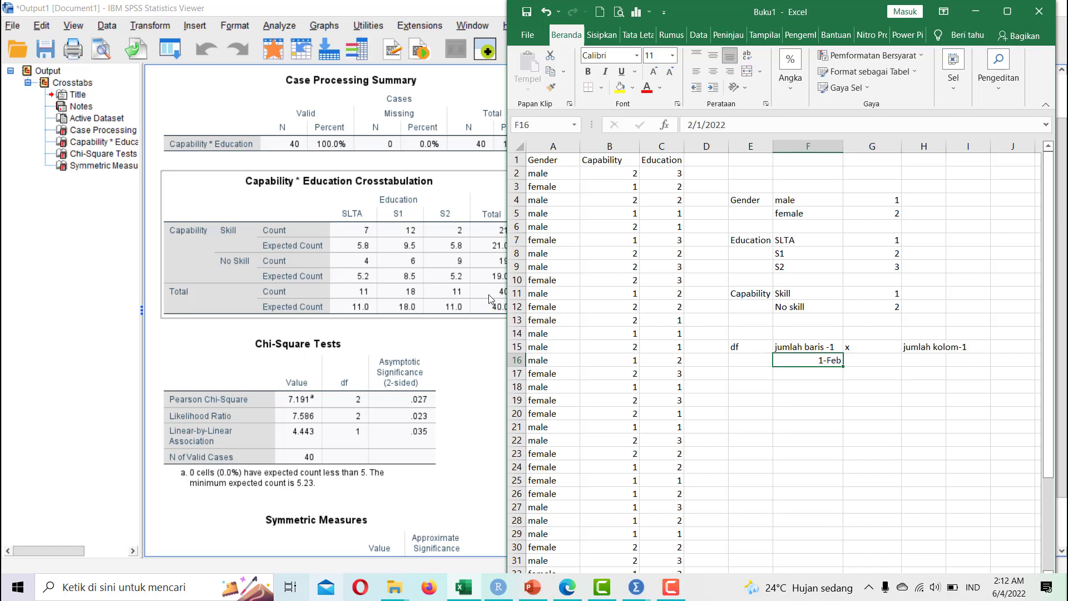
type("=")
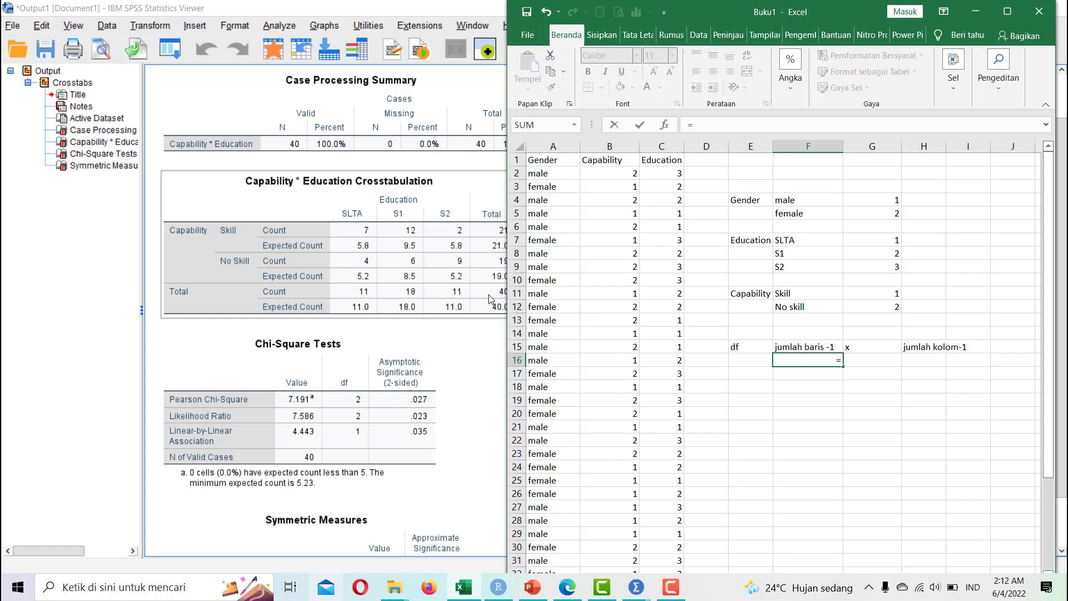
type("2-1")
key("Return")
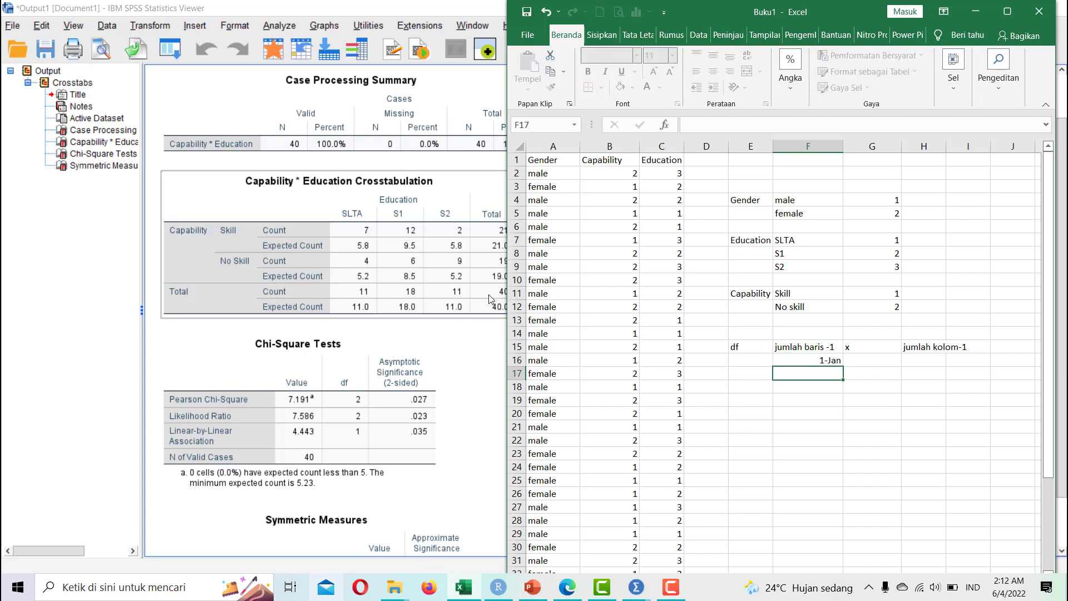
Change the number format of cell F16 to Umum (General).
double_click(823, 362)
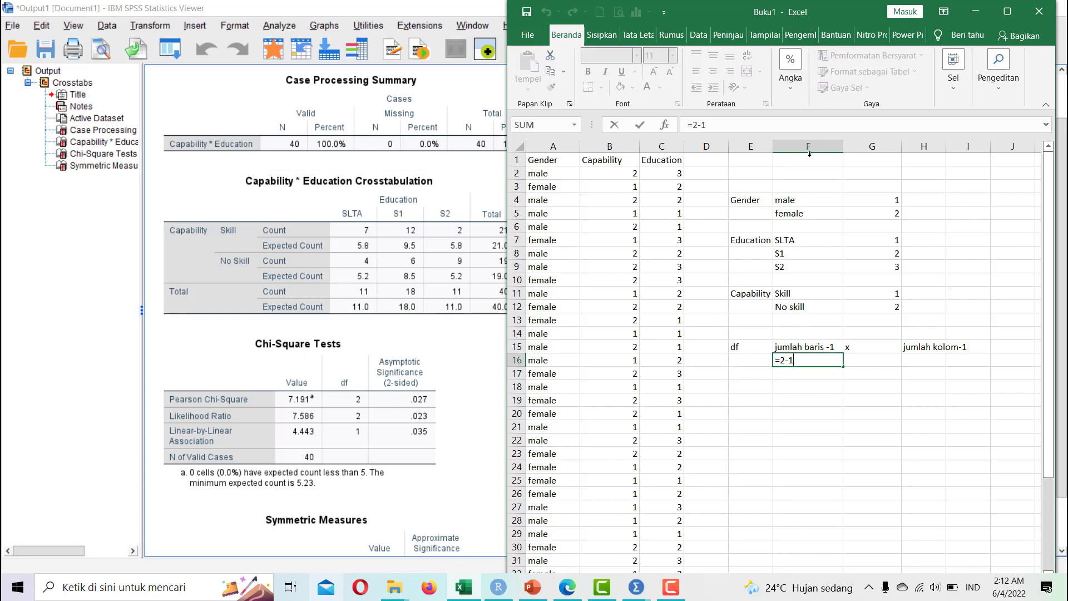
key("Escape")
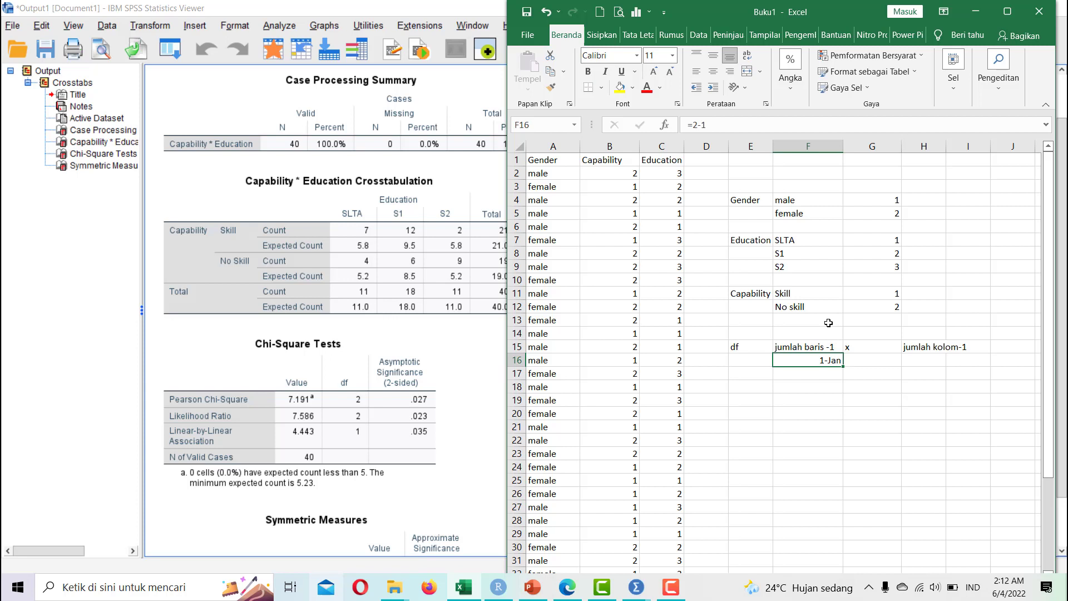
left_click(790, 72)
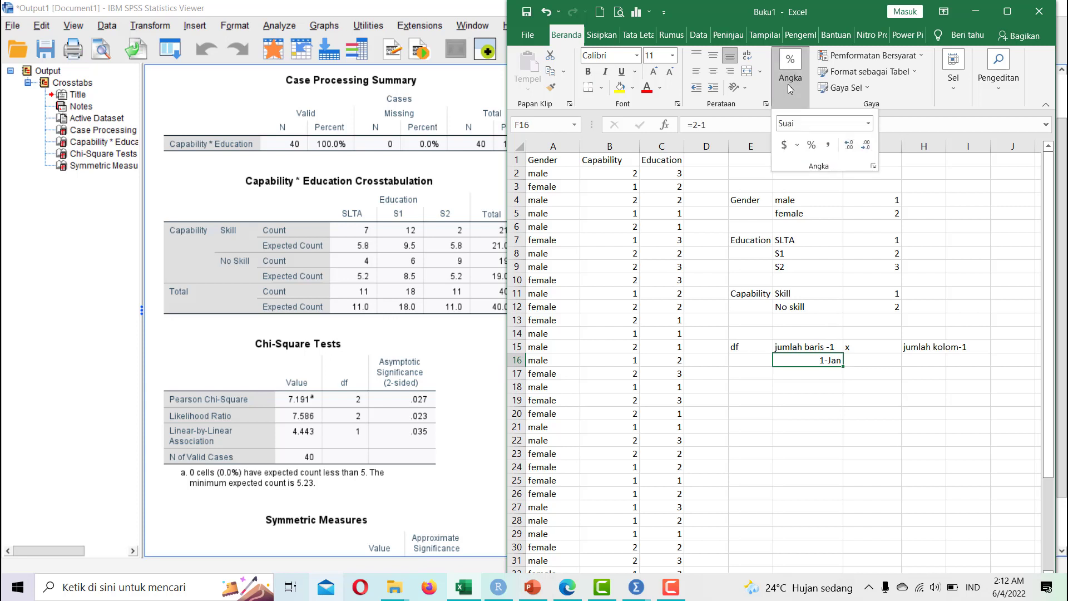
left_click(868, 123)
left_click(849, 158)
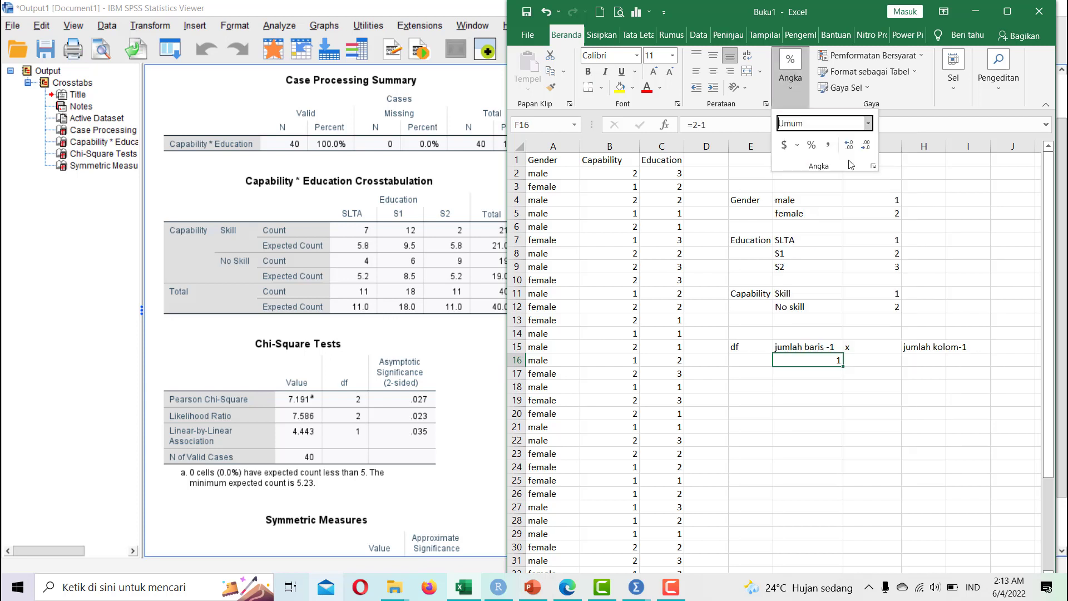
Calculate the column term in cell H16 with the formula =3-1.
left_click(876, 359)
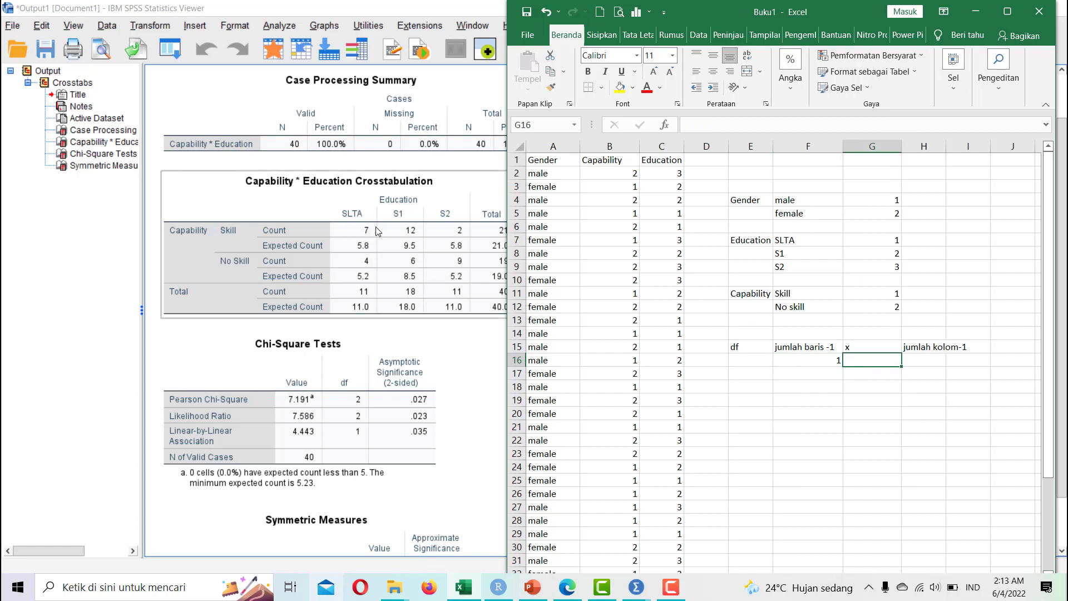
double_click(910, 360)
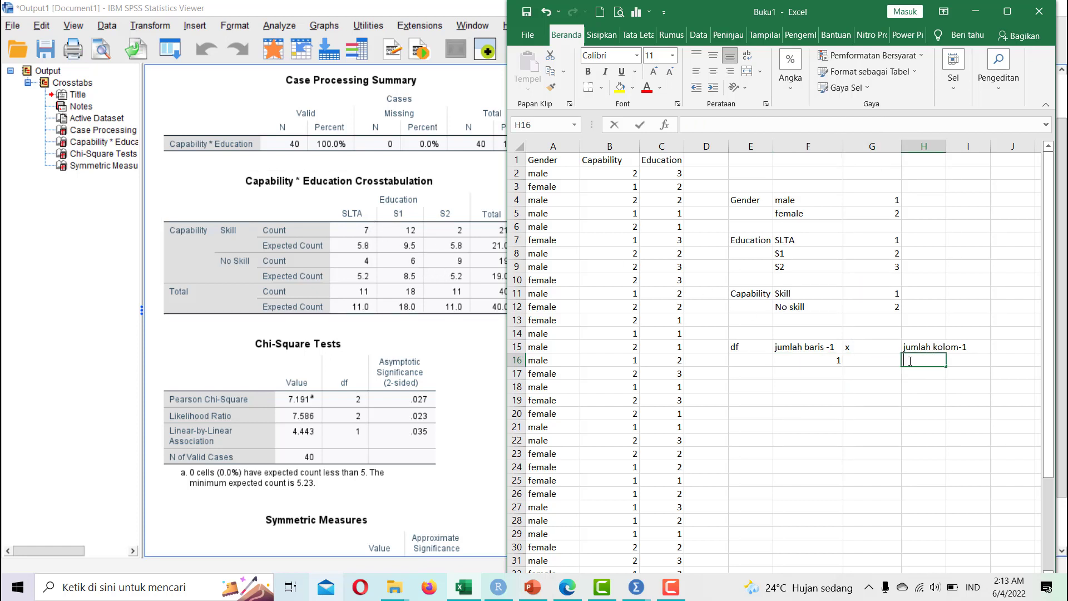
type("3-1")
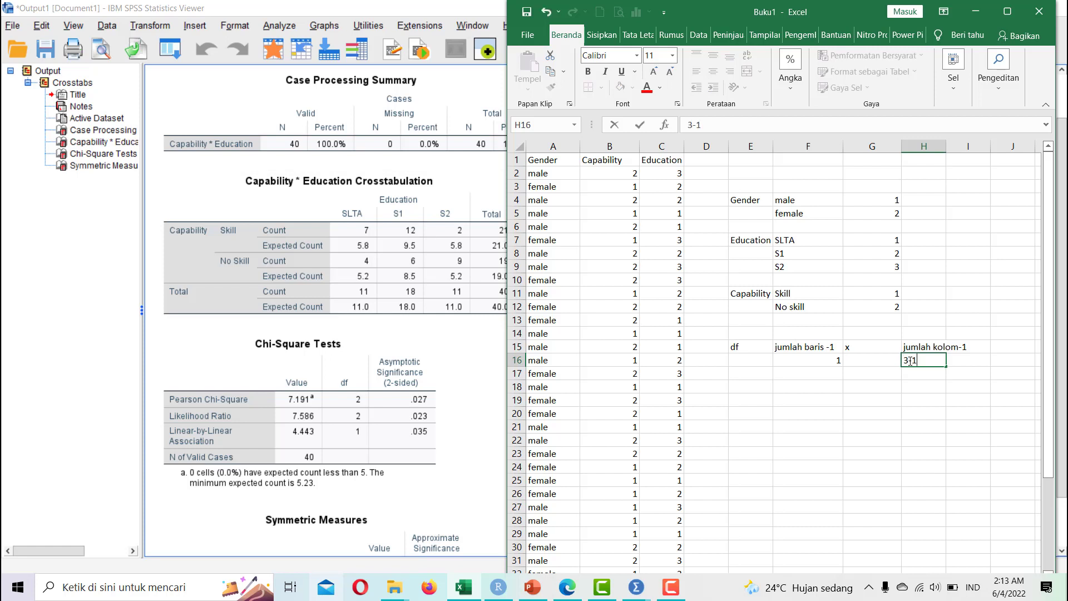
key("BackSpace")
key("BackSpace")
key("BackSpace")
type("=")
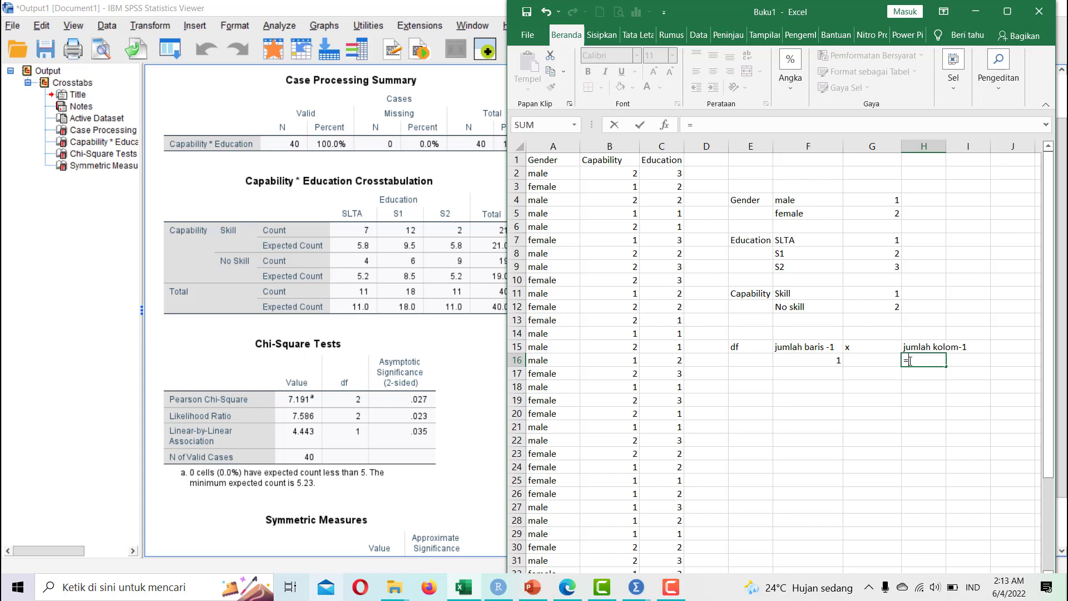
type("3-1")
key("Return")
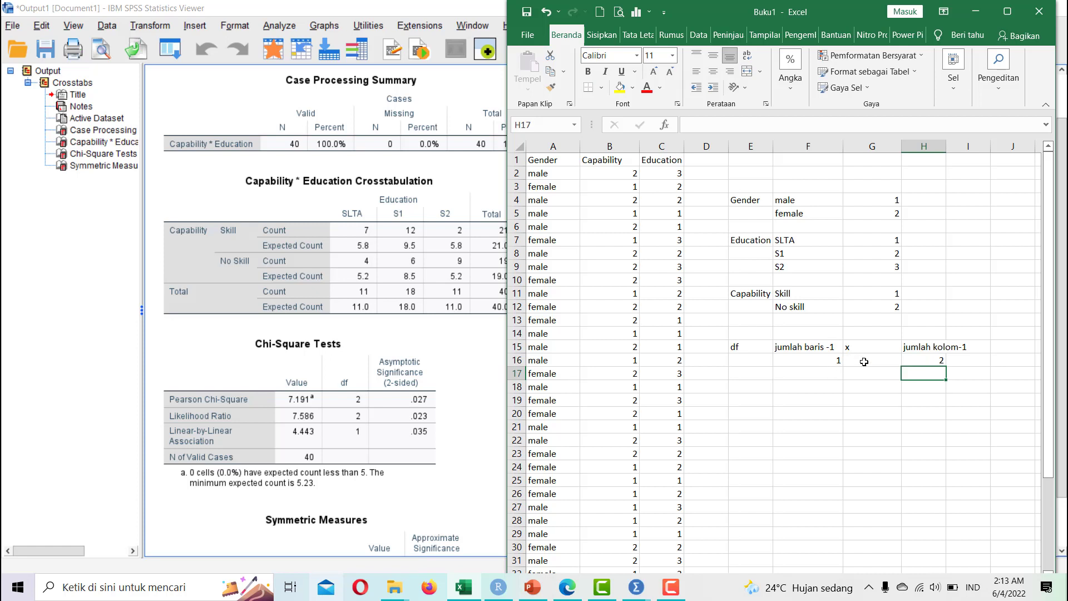
Calculate the degrees of freedom in cell G17 by multiplying F16 by H16.
left_click(865, 374)
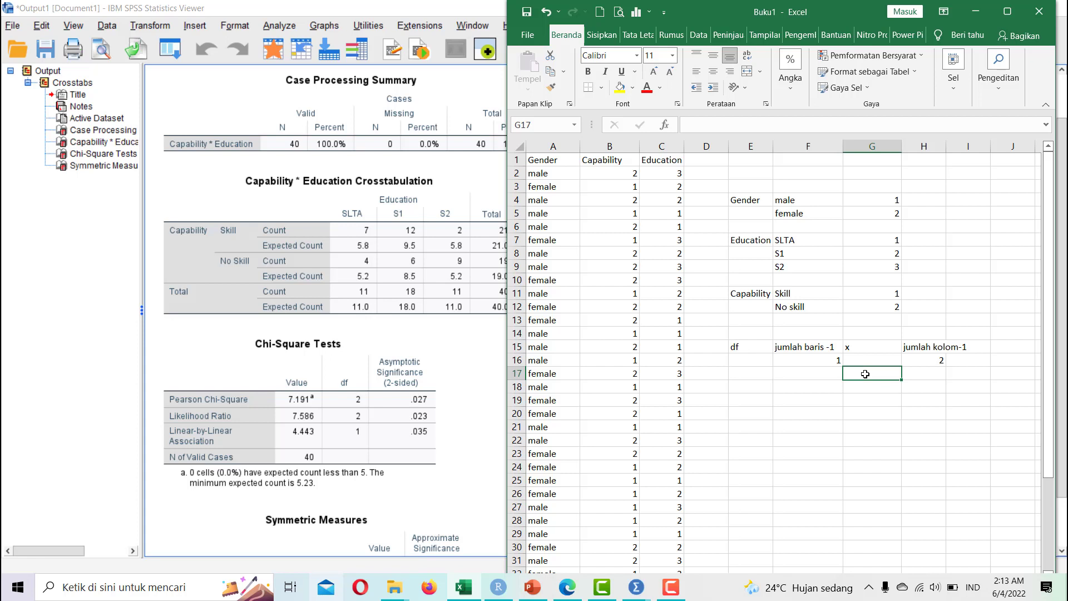
type("=")
left_click(826, 360)
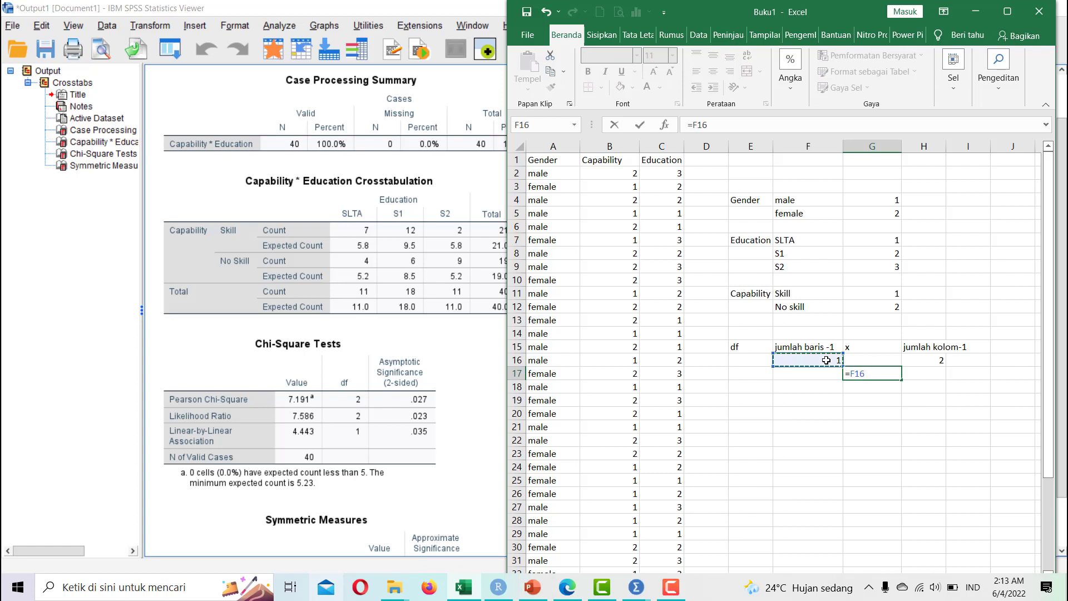
type("%")
key("BackSpace")
type("*")
left_click(912, 358)
key("Return")
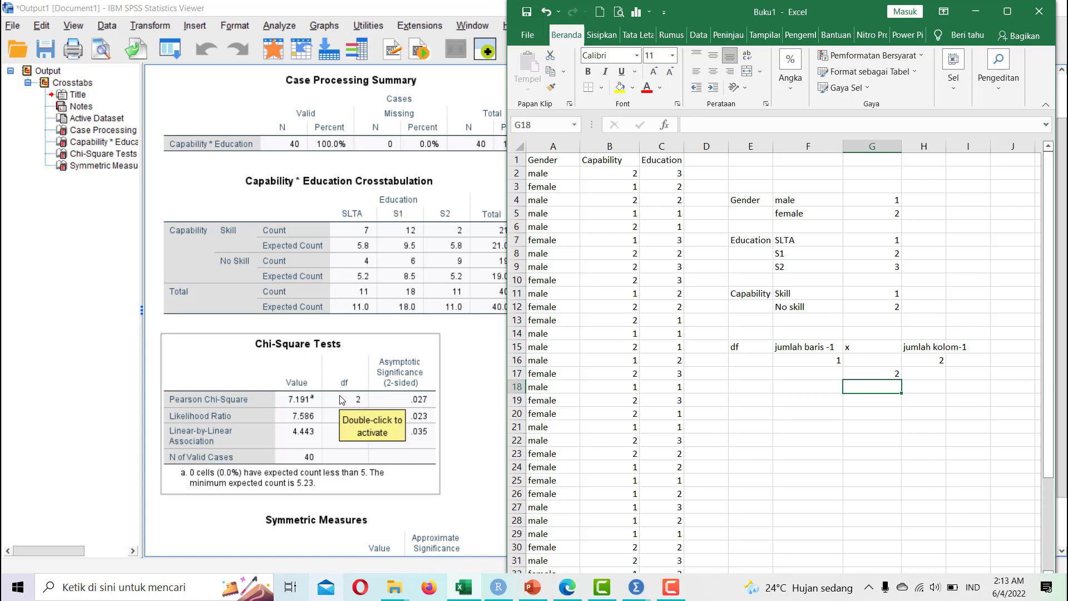
Consult the chi-square critical values in Tabel Chi Square.pdf in Edge and return to the SPSS output viewer.
left_click(574, 582)
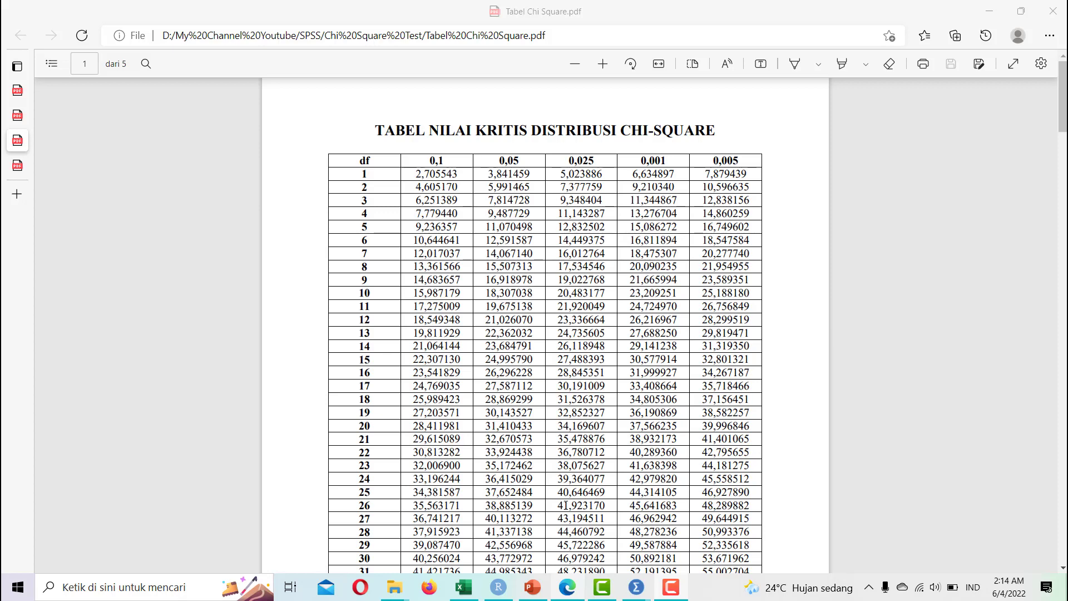
mouse_move(636, 586)
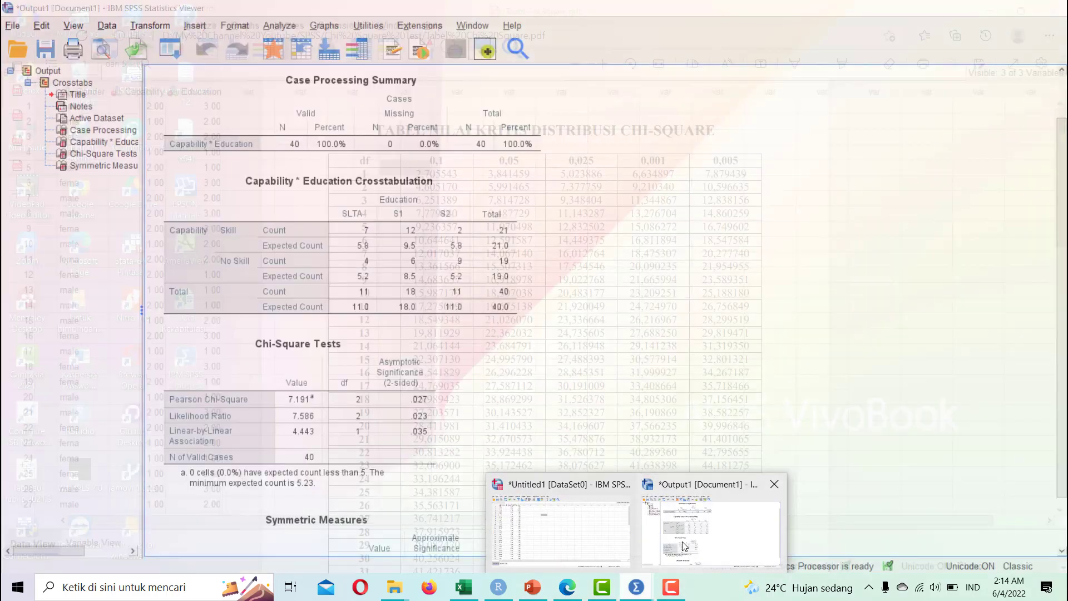
left_click(700, 526)
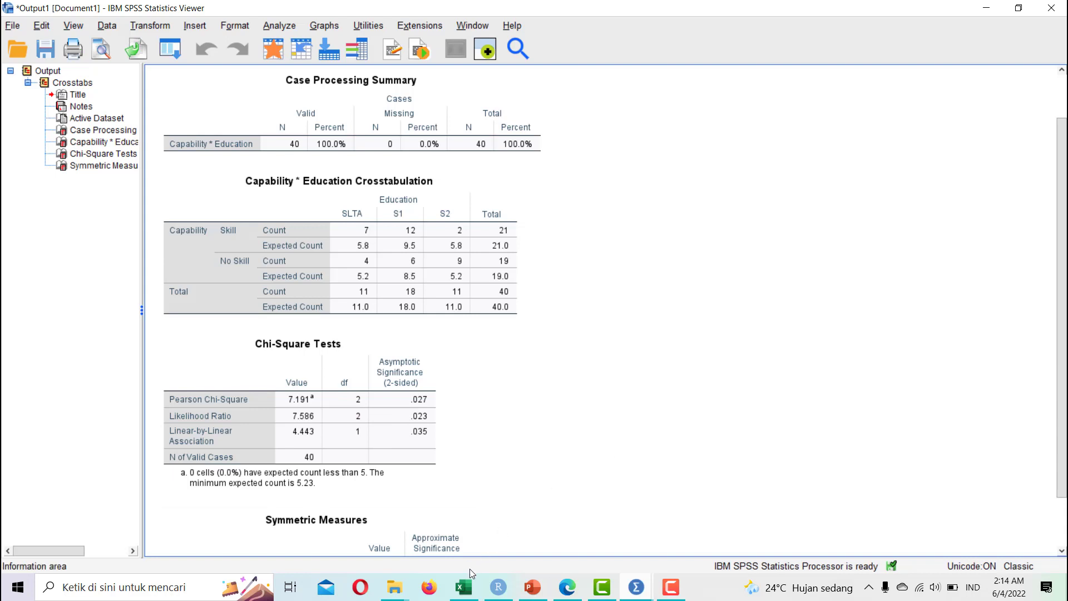
Switch to Excel, enter the headings chisquarevalue in F19 and chisquaretabel in G19, and put 7,191 in F20.
left_click(463, 587)
left_click(792, 398)
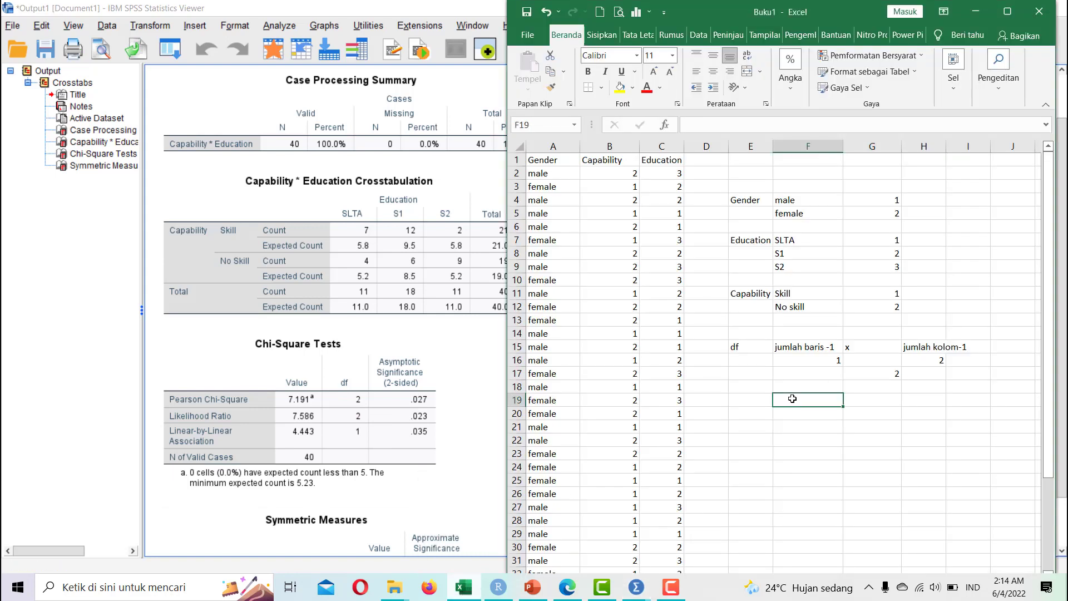
type("chi")
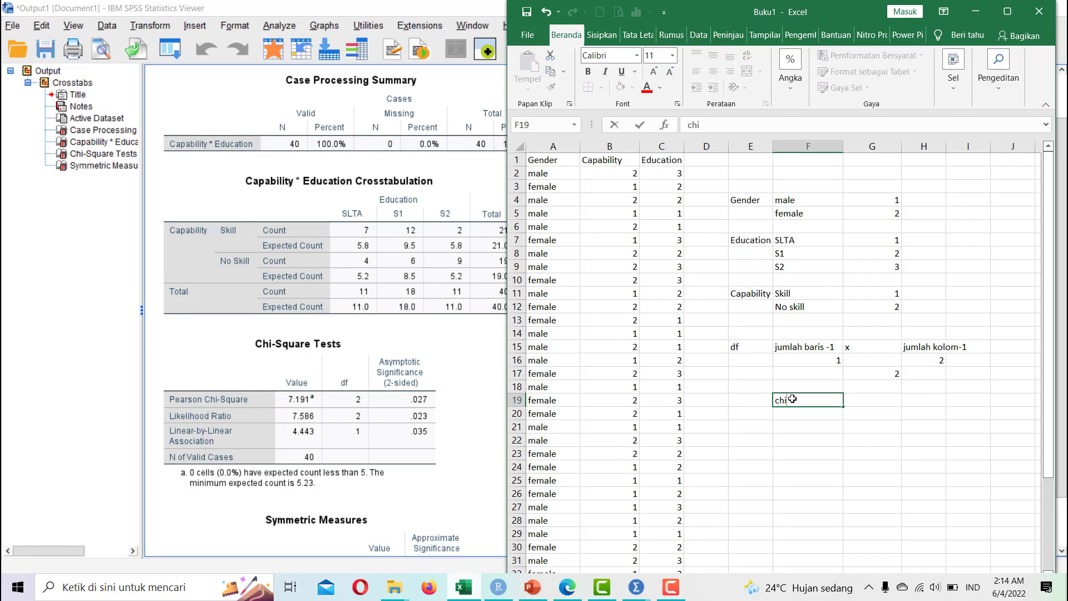
type("squarevalue")
key("Tab")
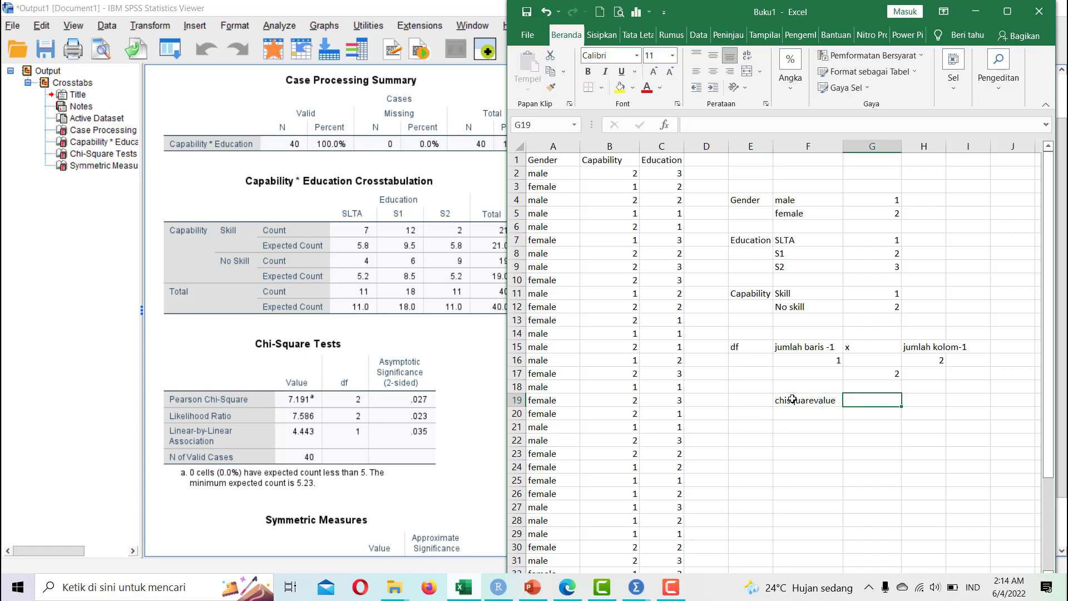
type("cho")
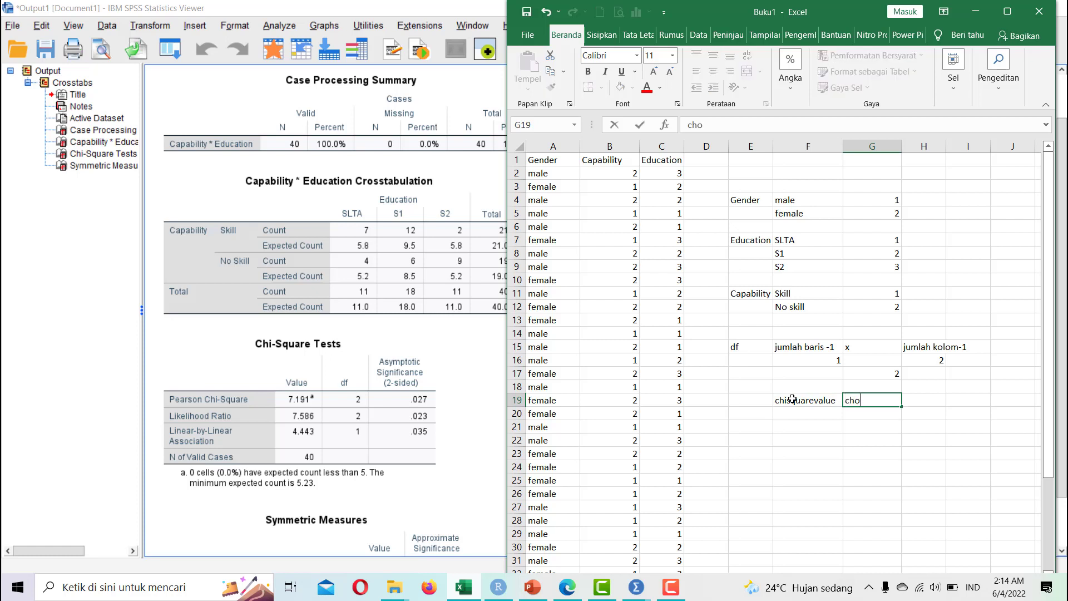
key("BackSpace")
type("isquaretabel")
key("Return")
key("Left")
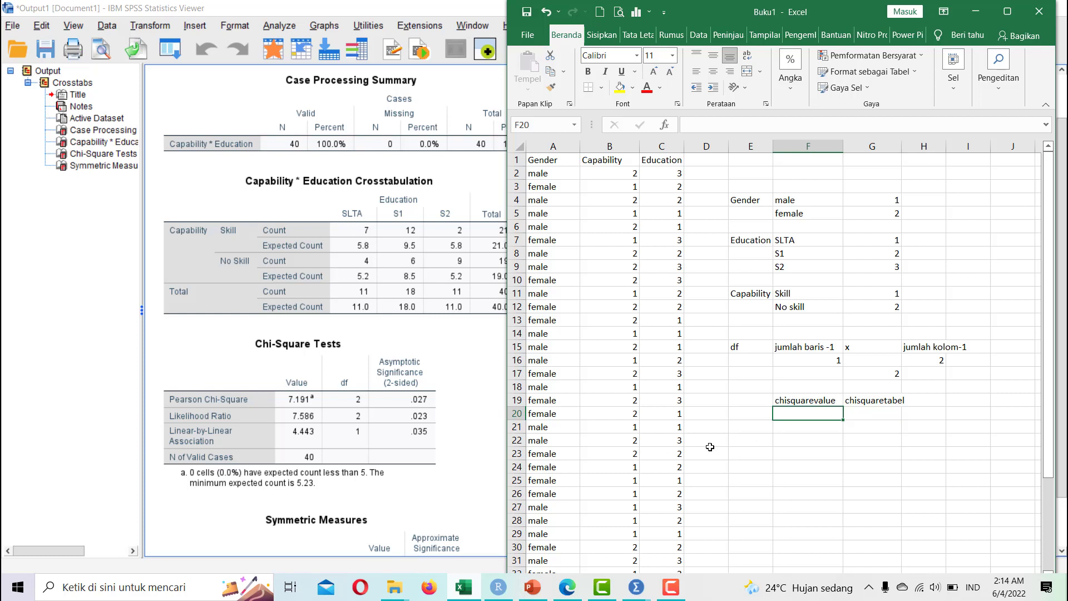
type("7,191")
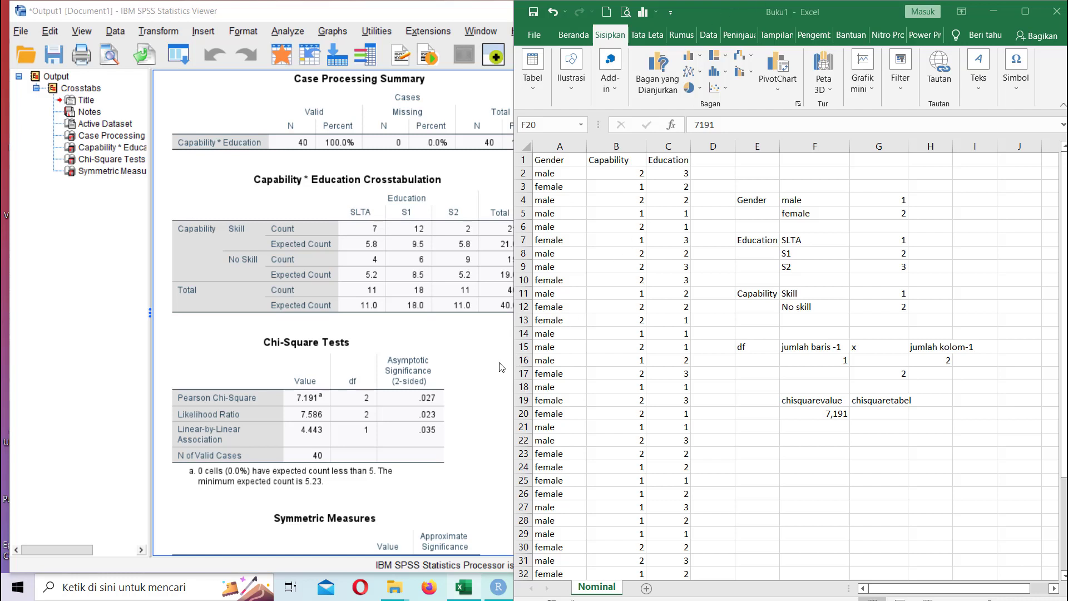
Minimize Excel, consult the chi-square critical value table in Edge, and switch to the CHI SQUARE presentation in PowerPoint.
left_click(501, 366)
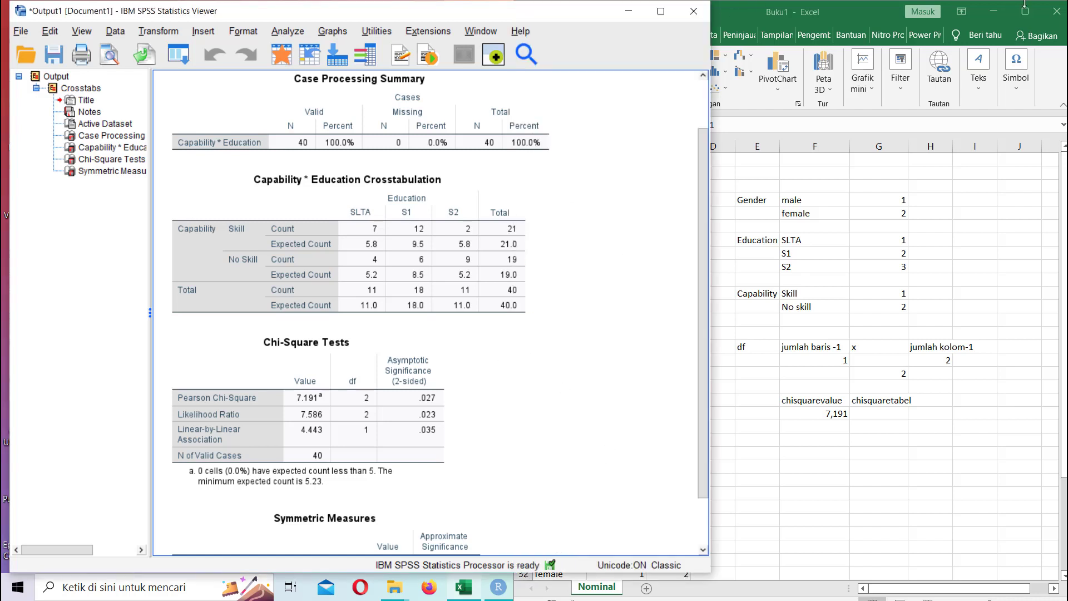
left_click(993, 13)
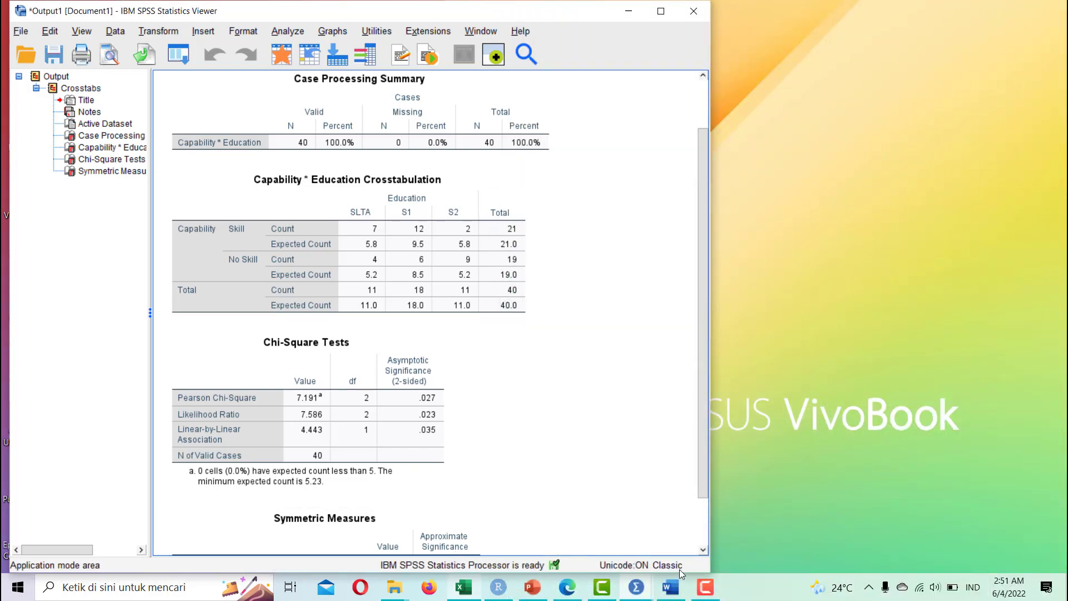
left_click(567, 586)
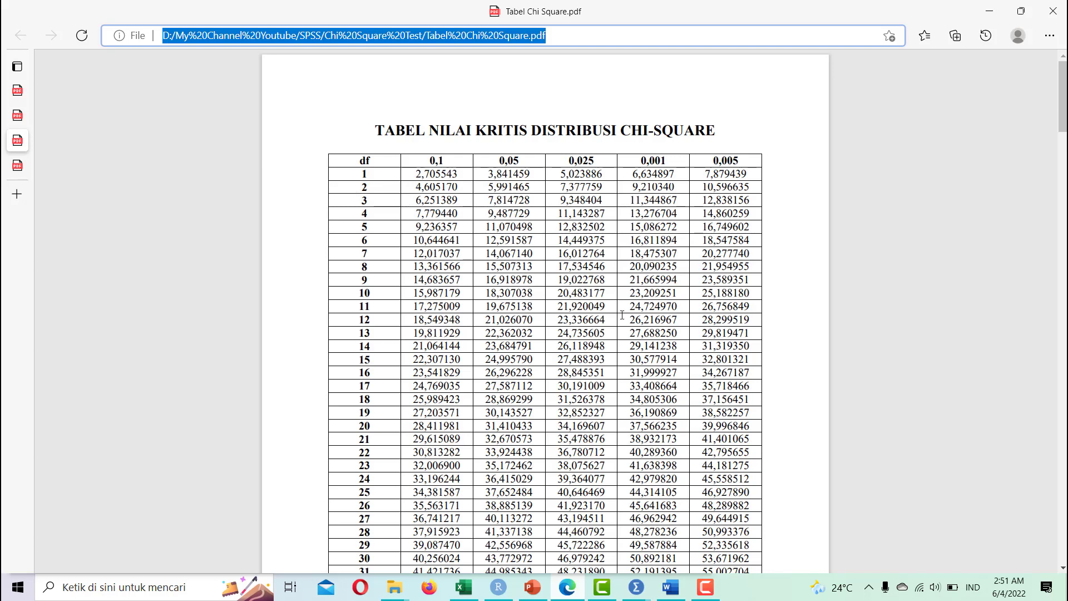
left_click(532, 589)
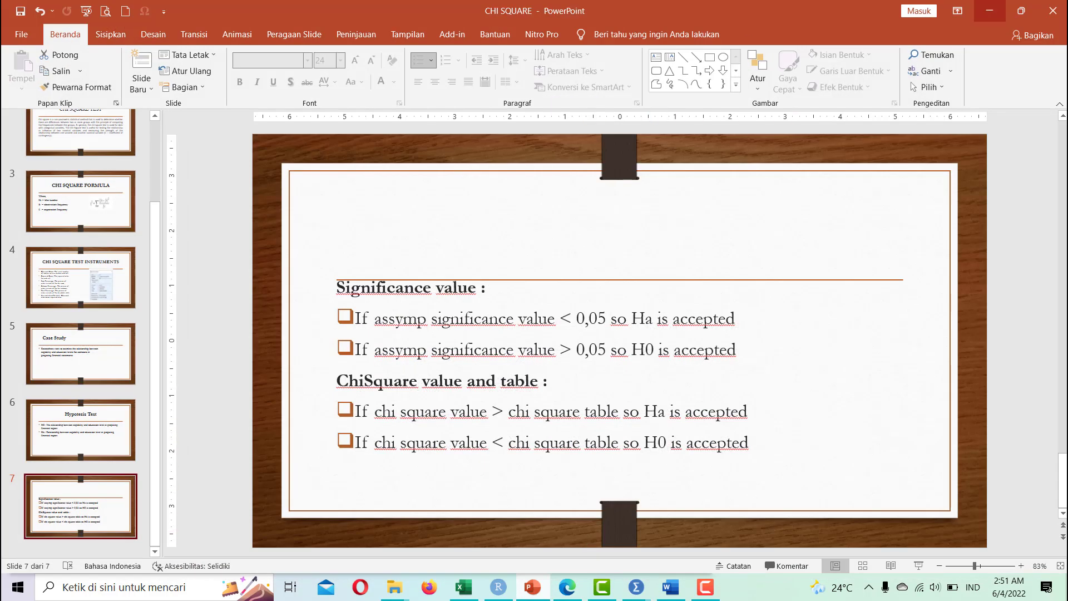